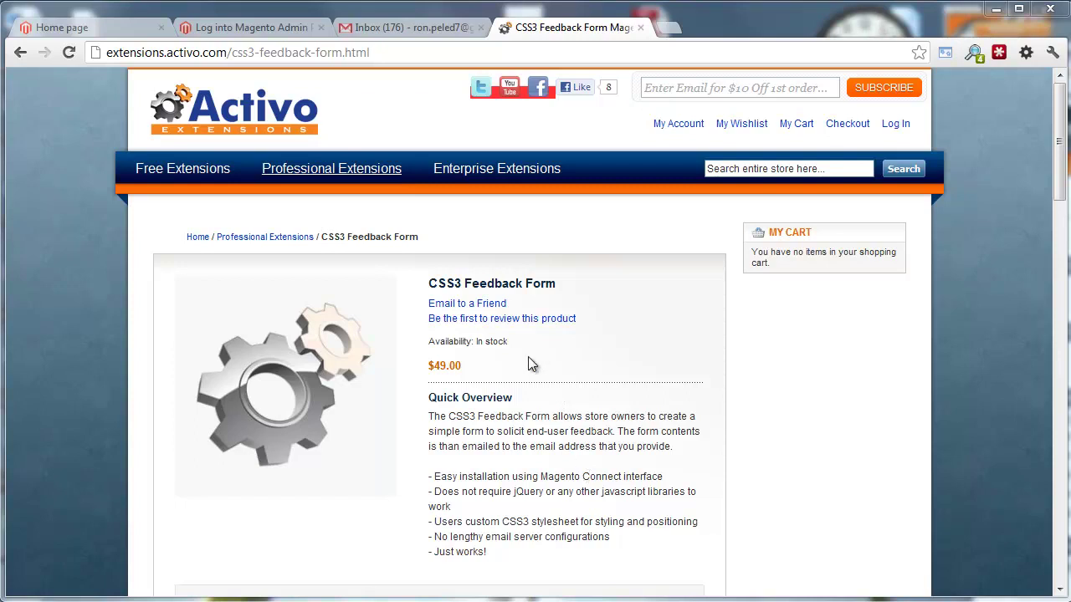
Reload the storefront, log in to the admin panel, and bring up System > Magento Connect
left_click(108, 30)
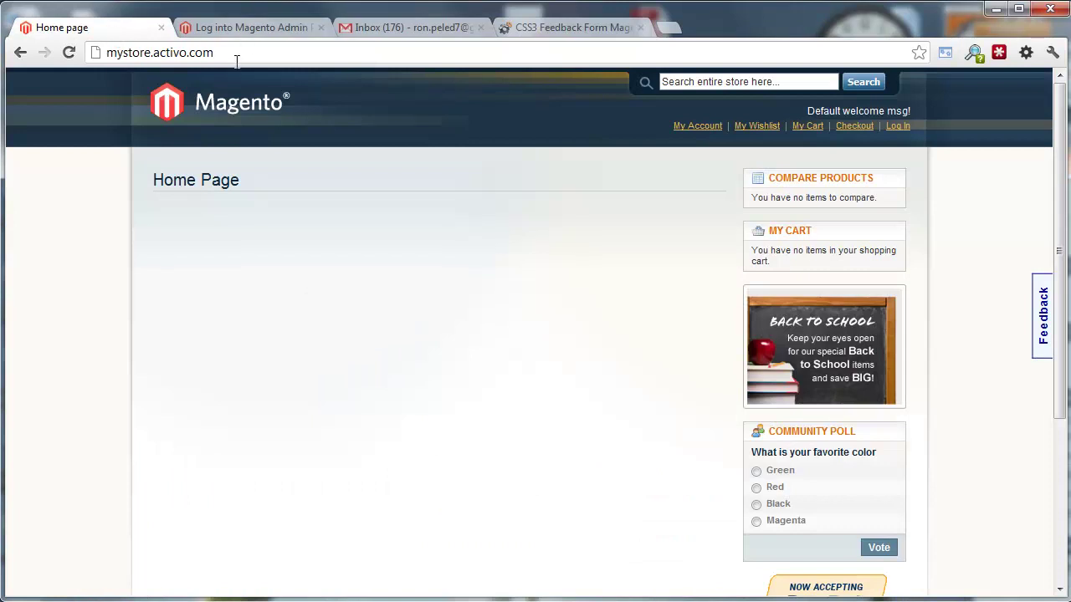
left_click(215, 101)
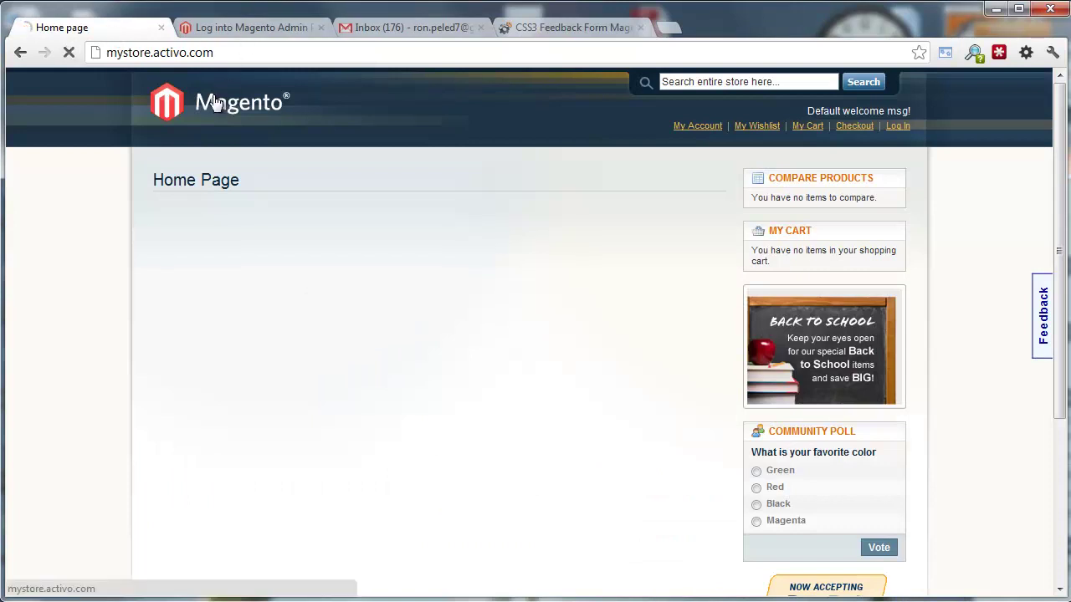
left_click(256, 30)
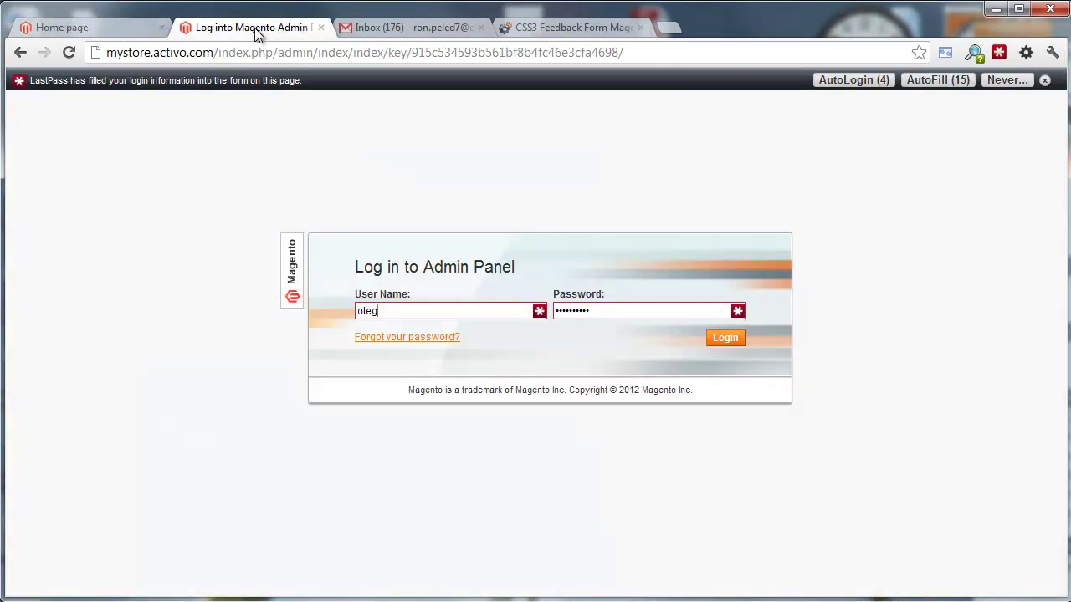
left_click(718, 341)
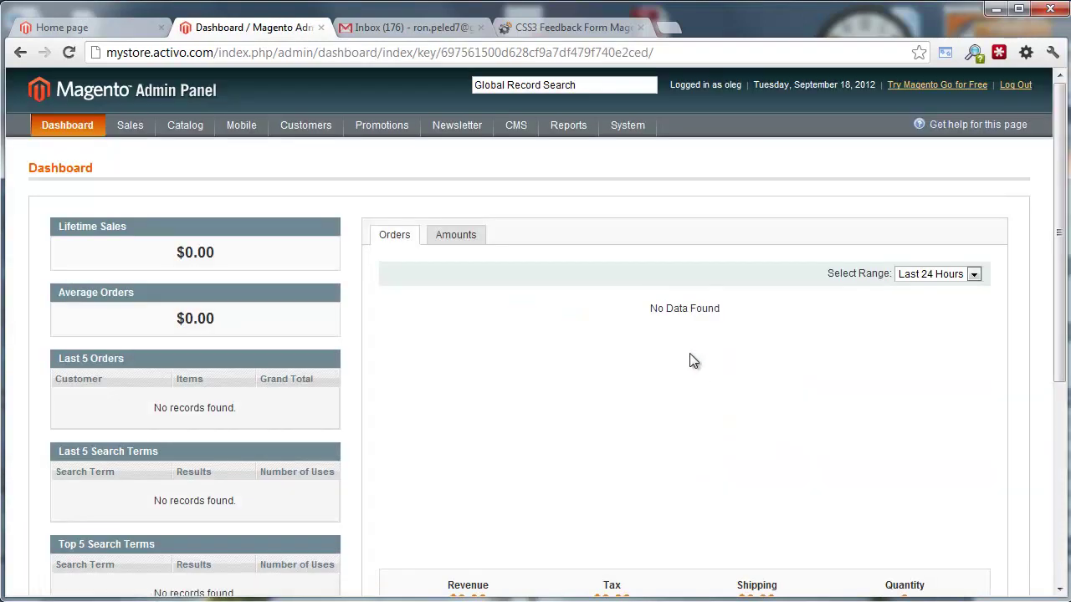
mouse_move(628, 125)
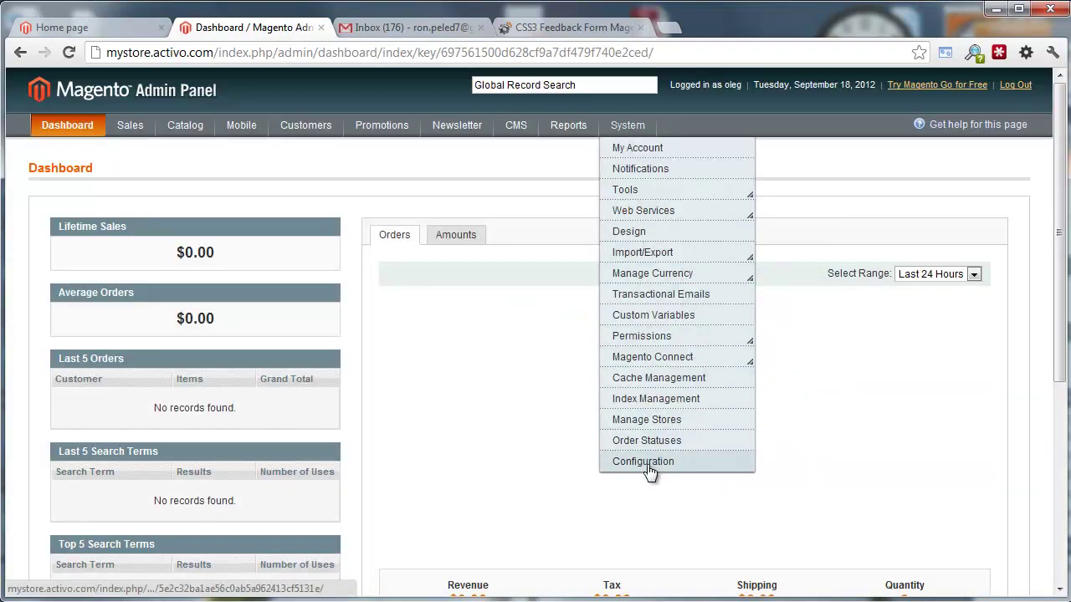
mouse_move(658, 356)
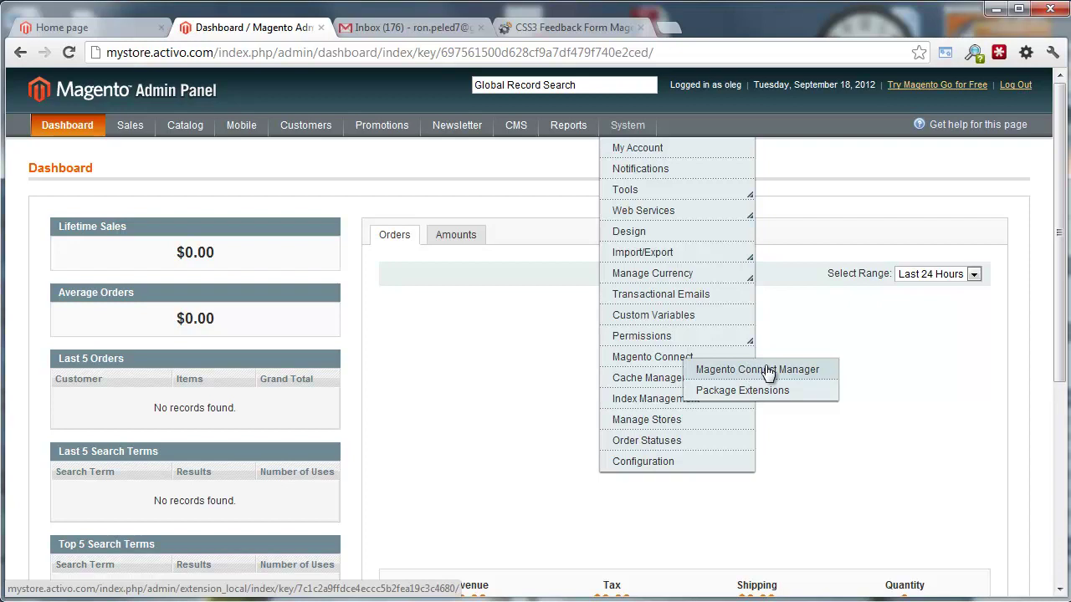
Log in to Magento Connect Manager, install activo_feedbackform-1.0.0.tgz, and refresh the manager
left_click(770, 374)
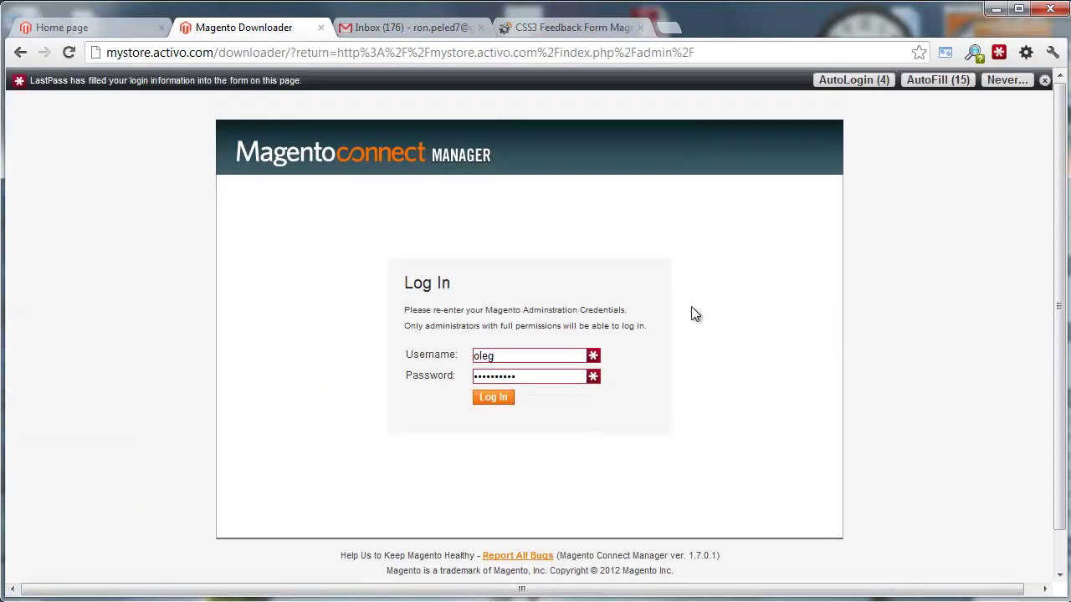
left_click(500, 401)
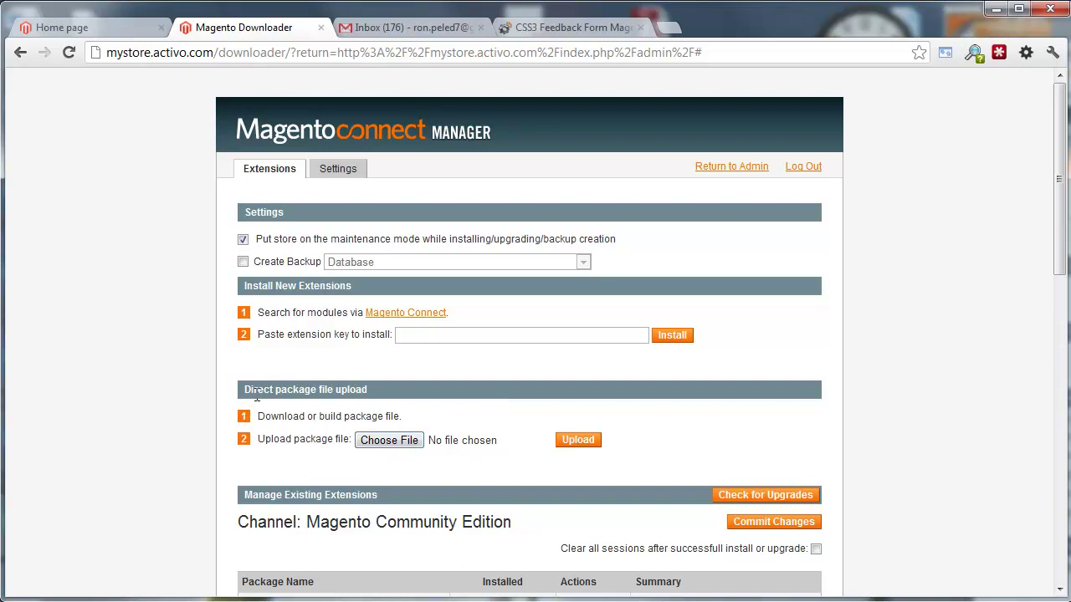
left_click(382, 440)
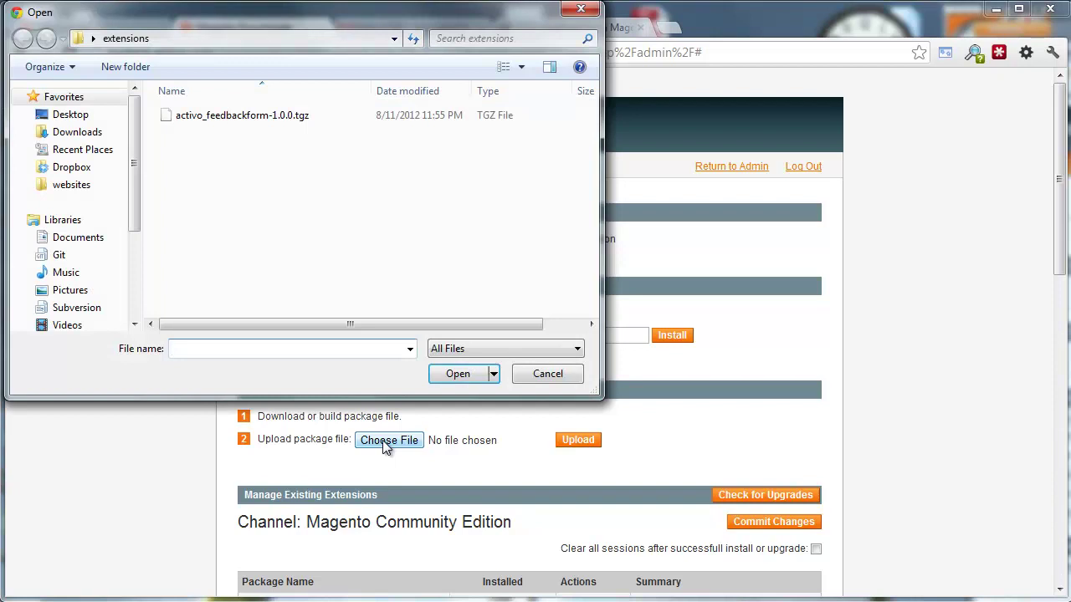
left_click(242, 117)
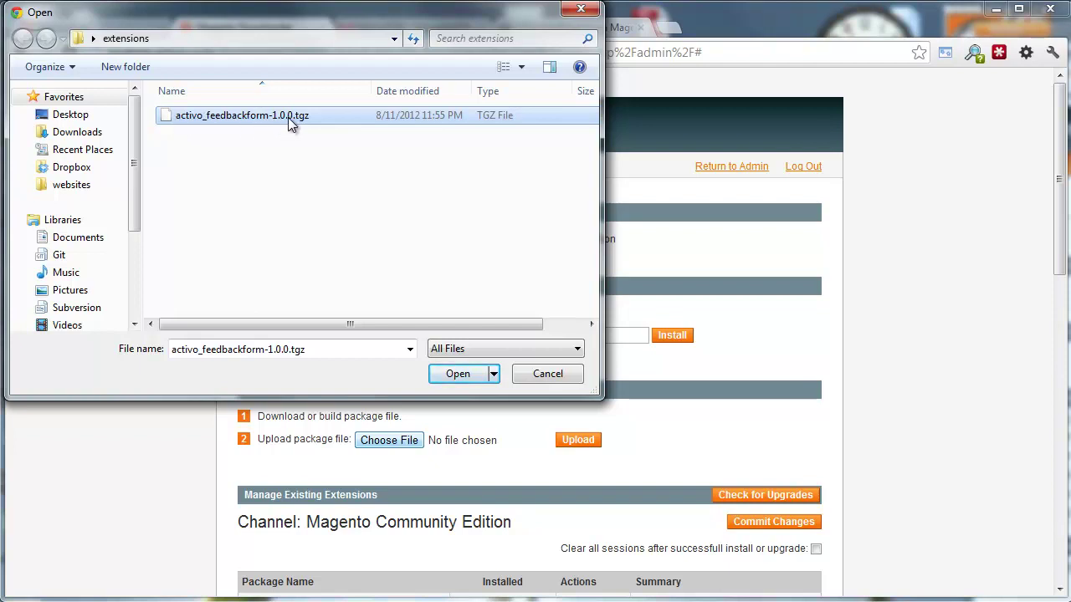
left_click(456, 376)
left_click(573, 441)
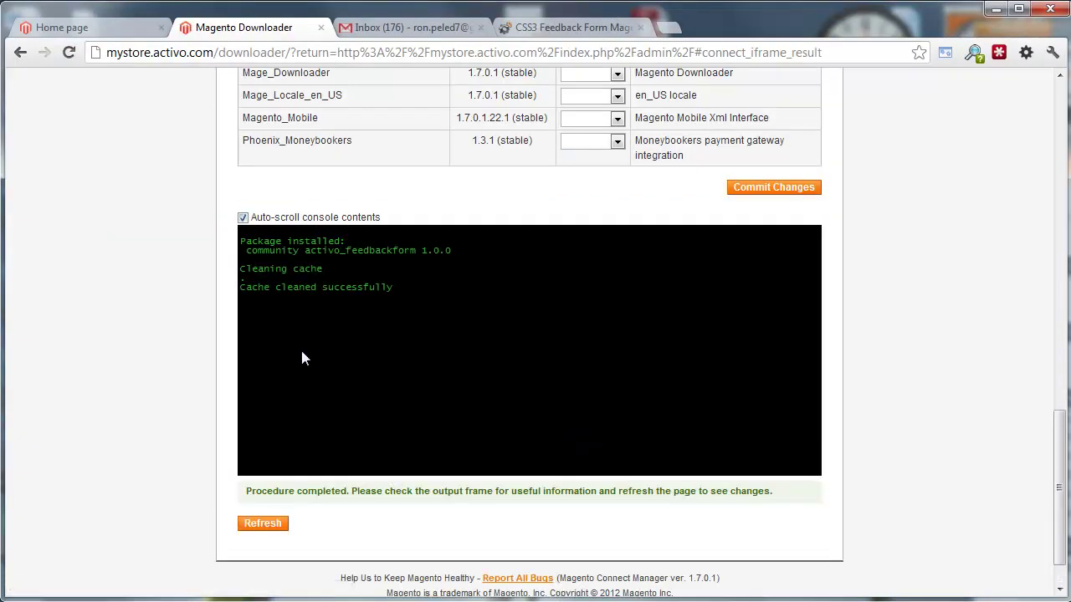
left_click(279, 527)
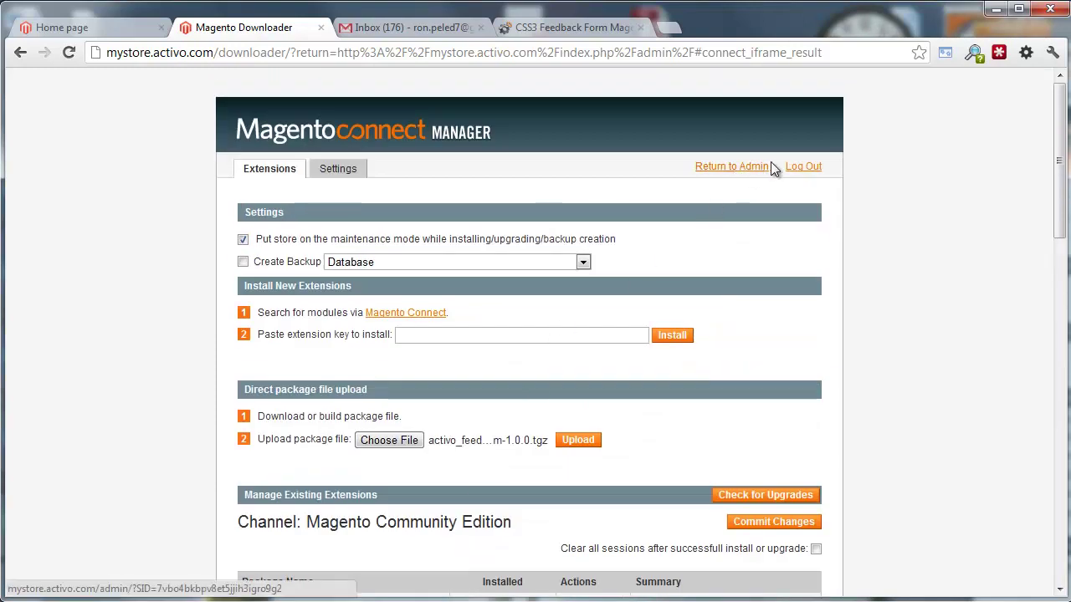
Return to the admin, log out and back in, and go to System > Configuration
left_click(742, 168)
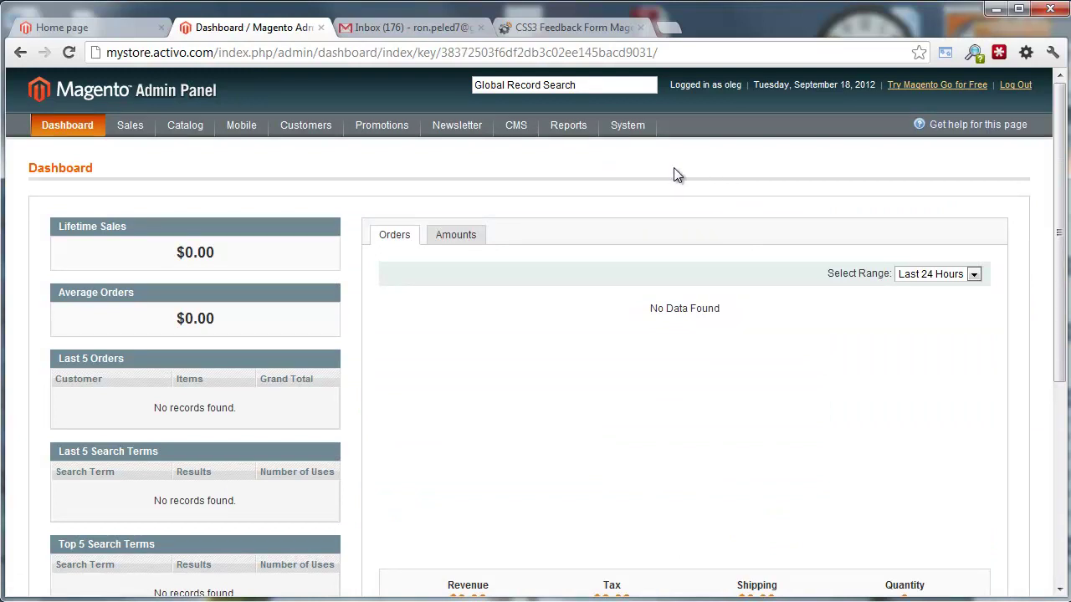
left_click(1016, 86)
left_click(717, 339)
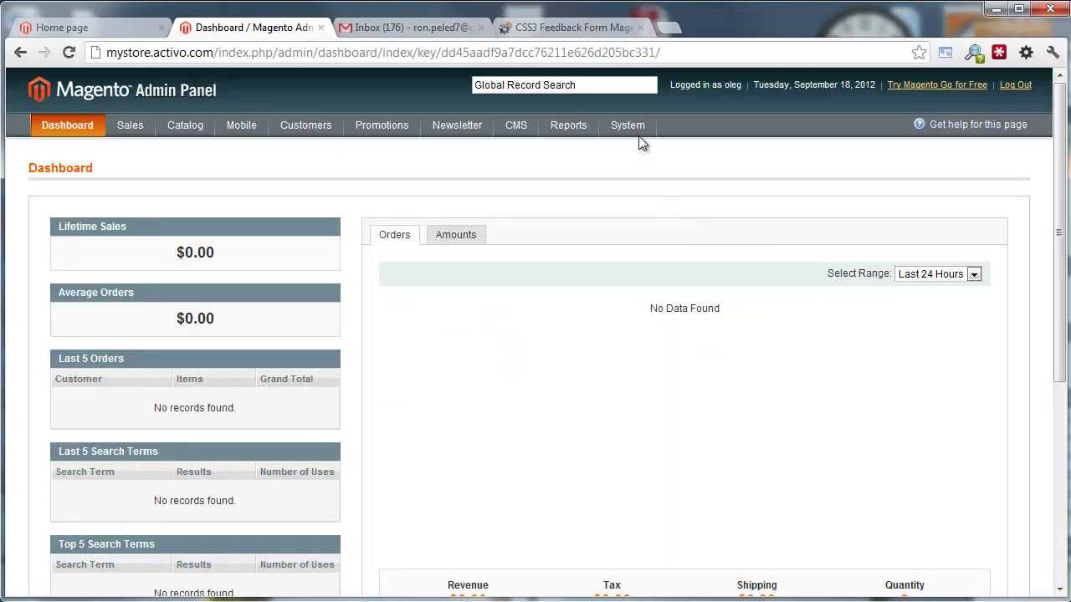
mouse_move(637, 128)
mouse_move(646, 354)
left_click(658, 468)
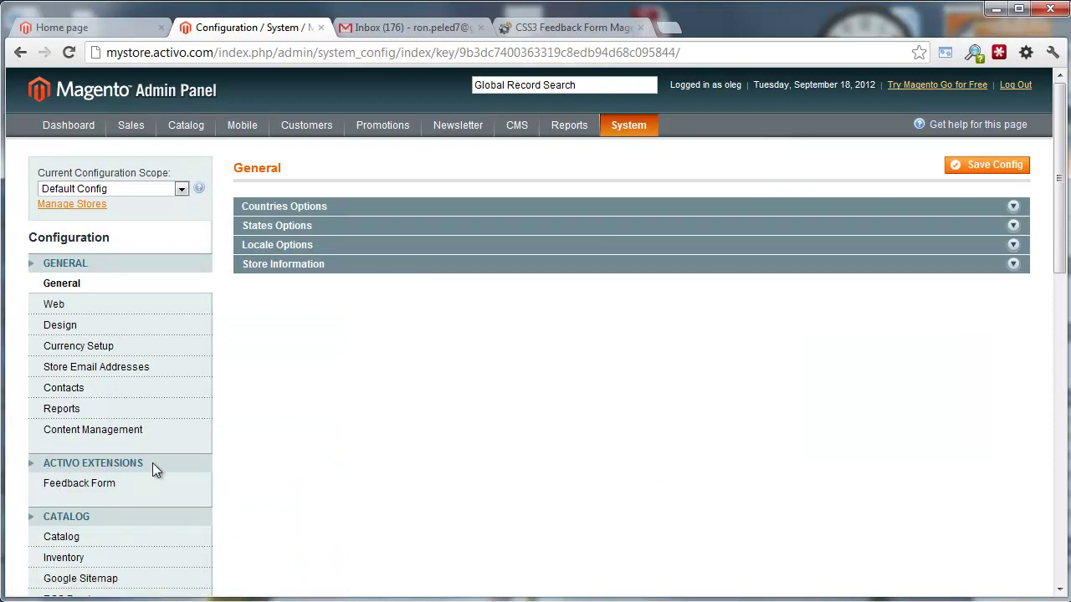
Replace the Feedback Form's Send Emails To address with the owner's Gmail address and save
left_click(71, 493)
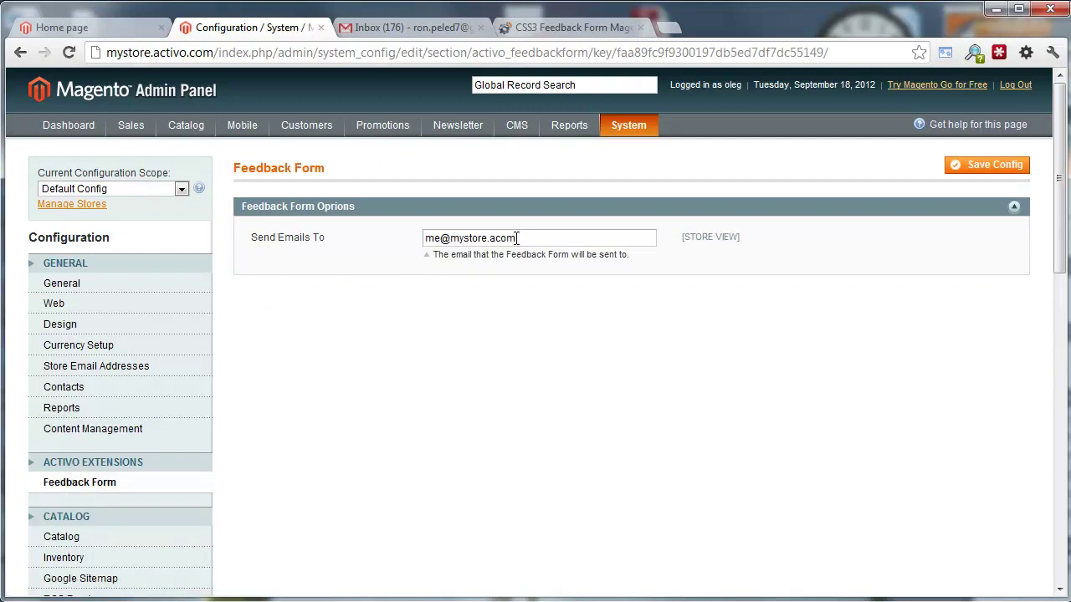
left_click_drag(518, 239, 400, 243)
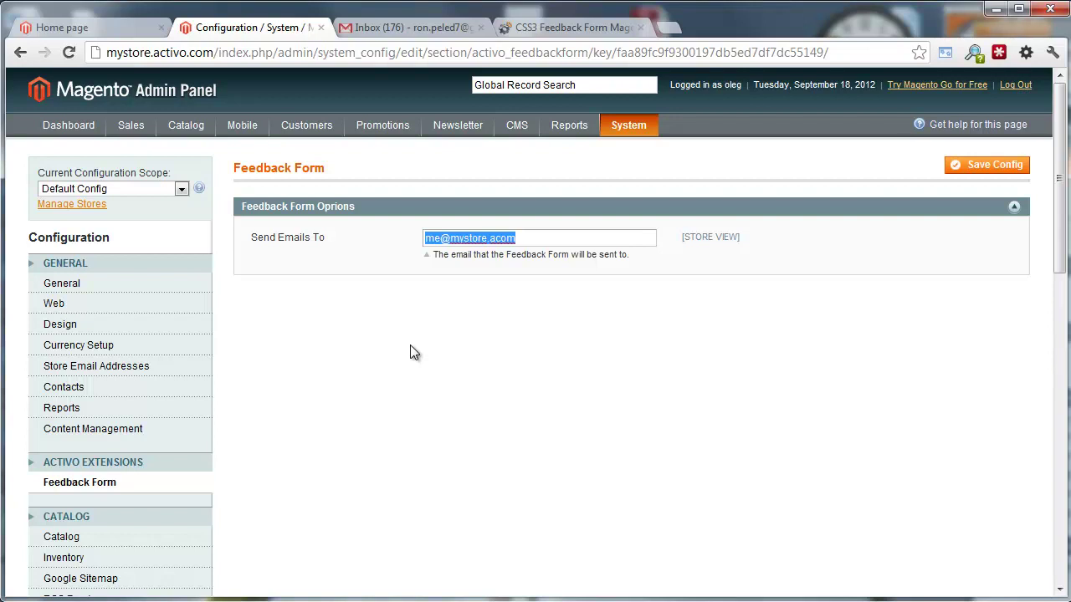
key("ctrl+v")
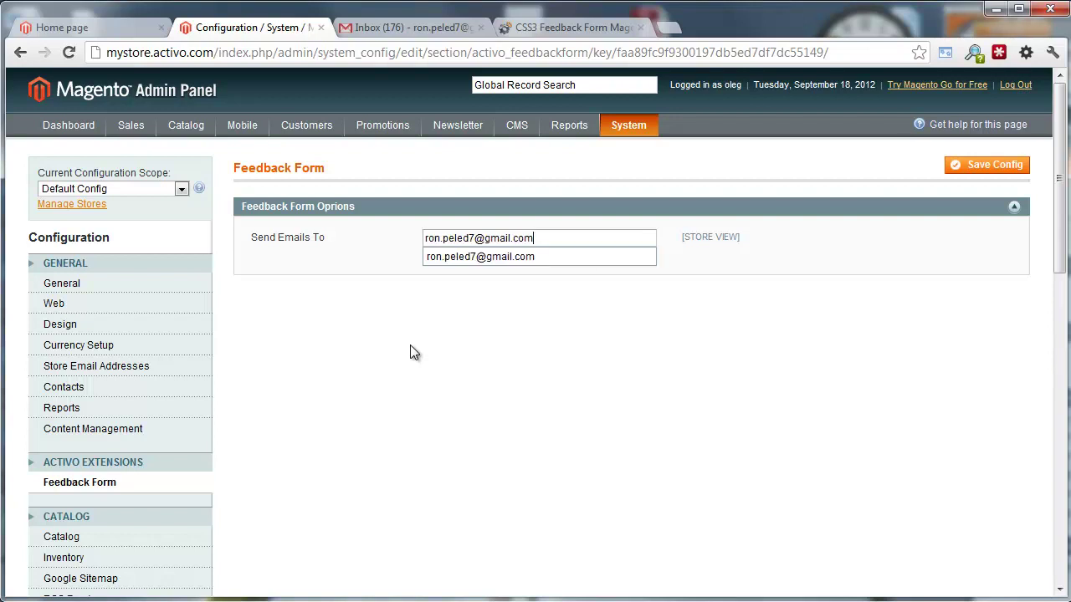
left_click(410, 352)
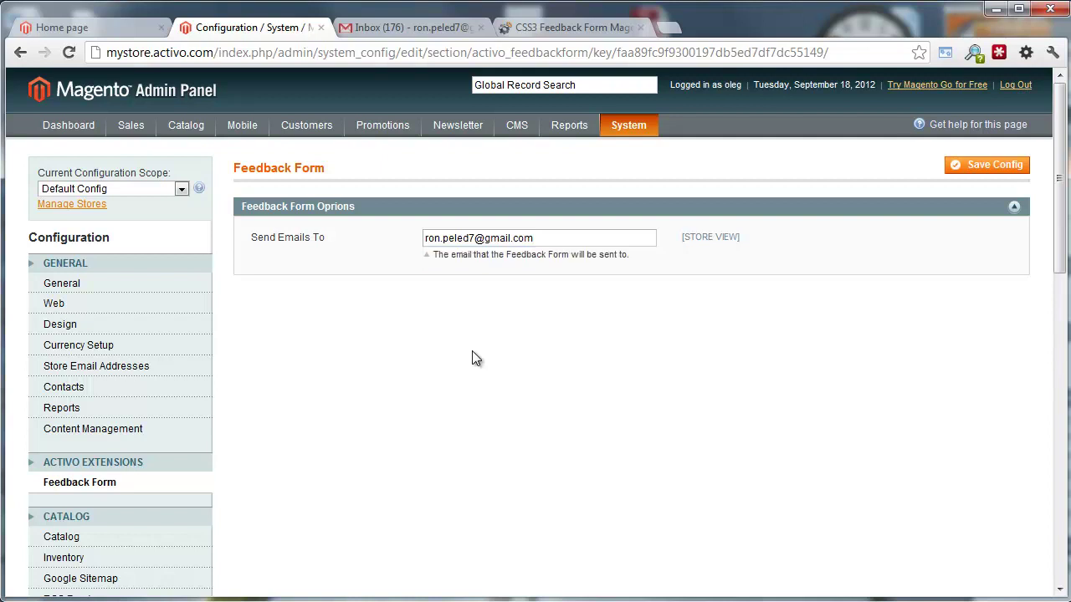
left_click(971, 172)
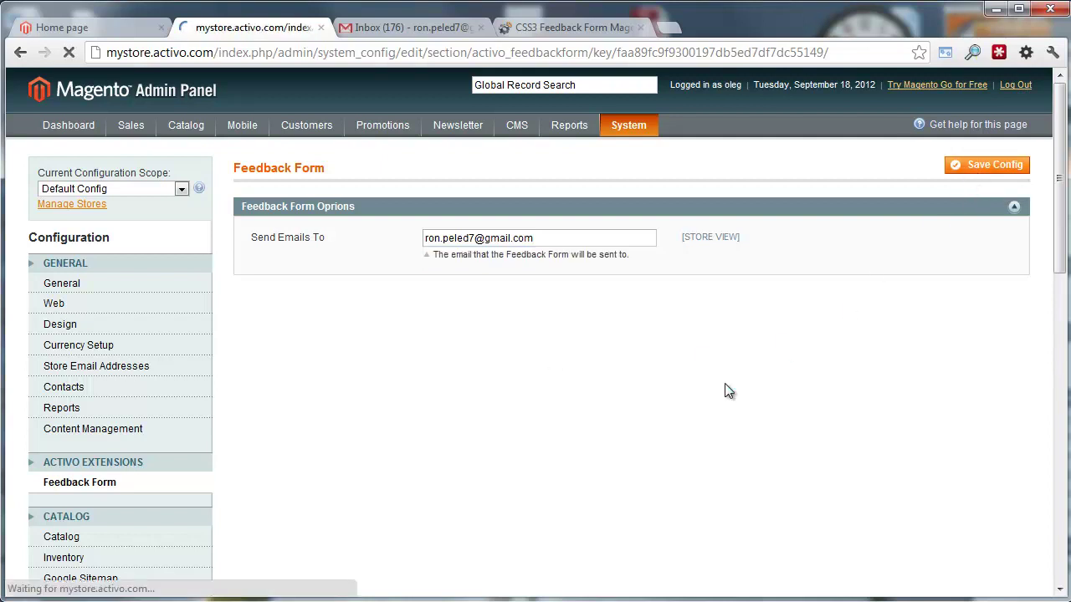
mouse_move(214, 121)
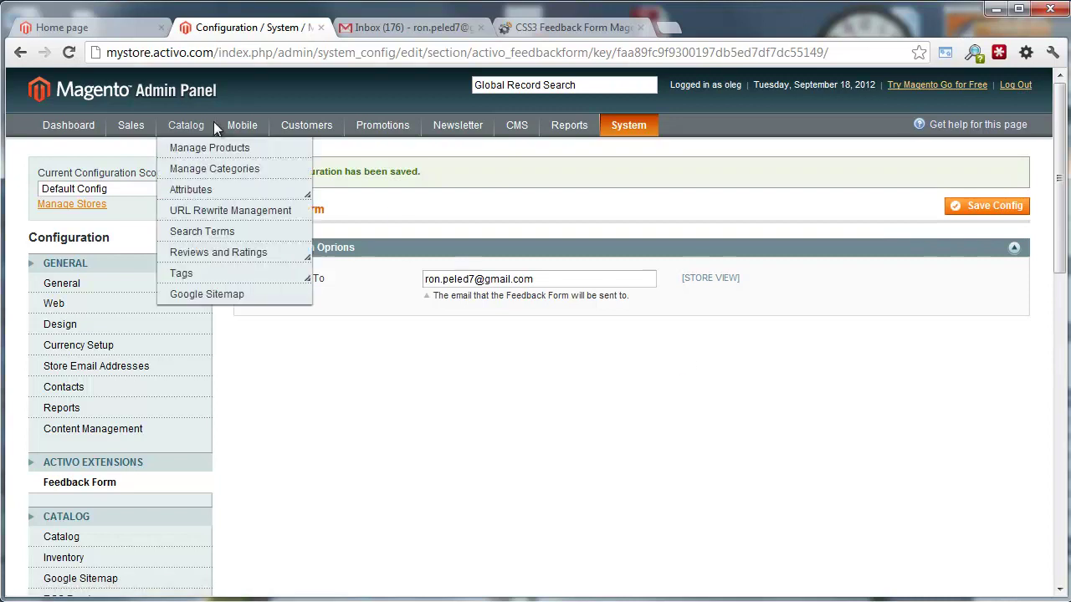
Reload the storefront home page and bring up the Send Us Your Feedback pop-up
left_click(92, 28)
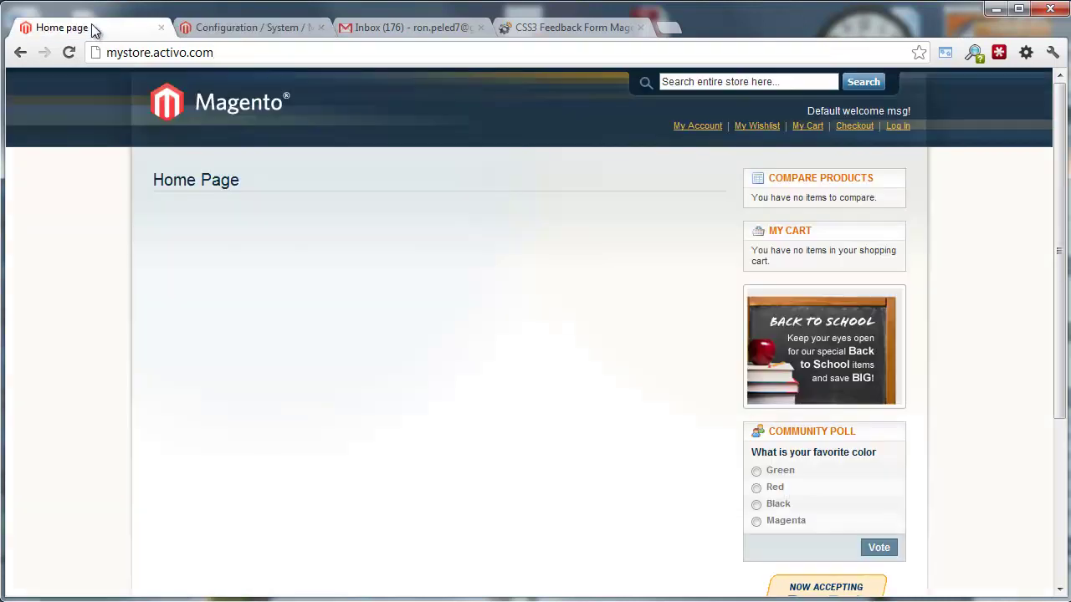
left_click(239, 109)
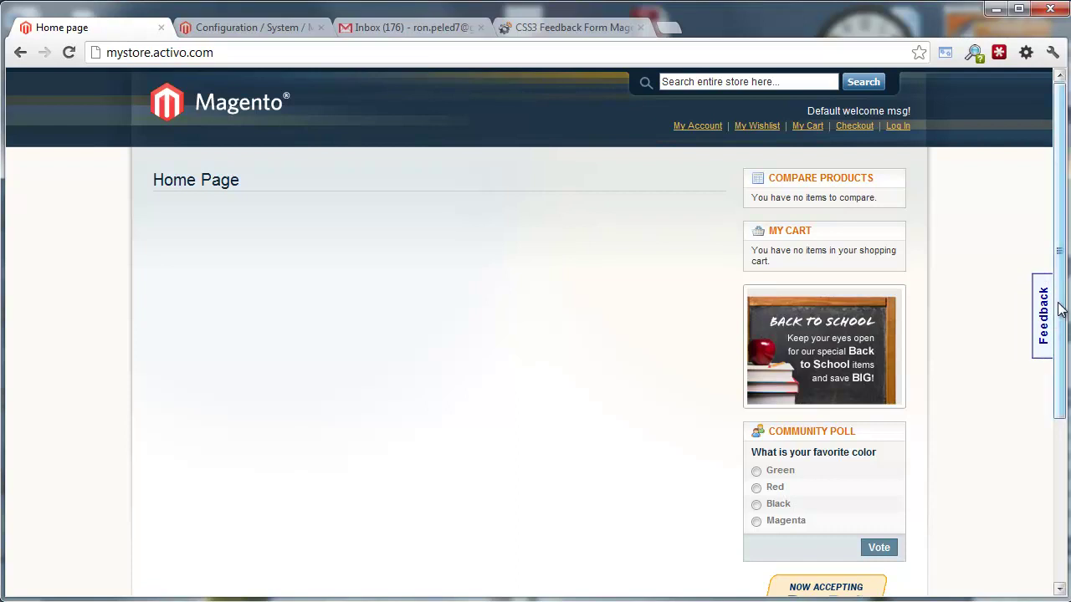
left_click_drag(1058, 309, 1057, 309)
scroll(975, 323, "down", 3)
scroll(976, 323, "up", 3)
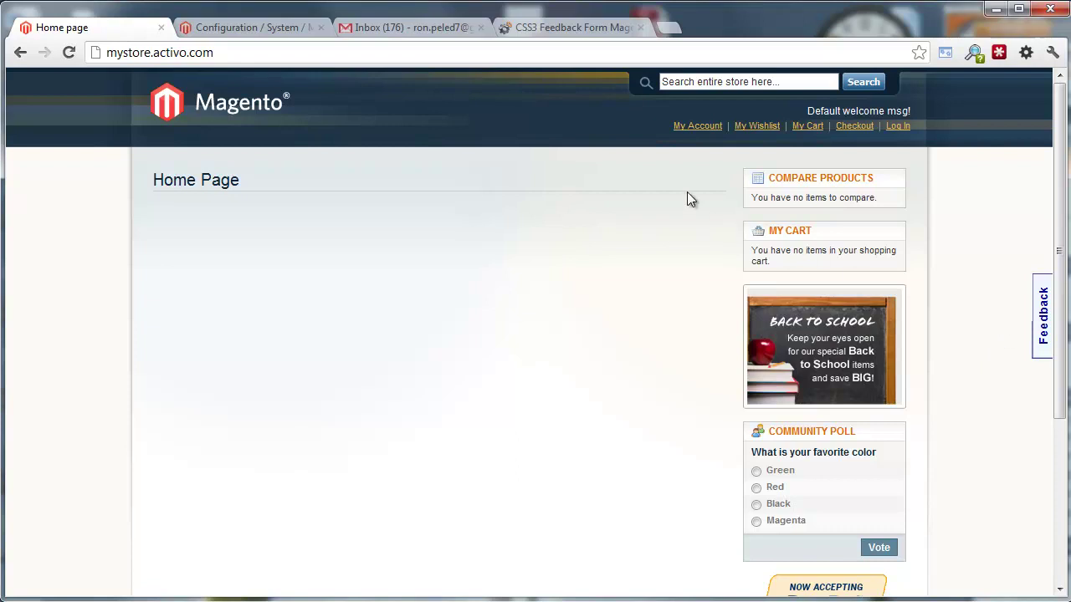
left_click(691, 127)
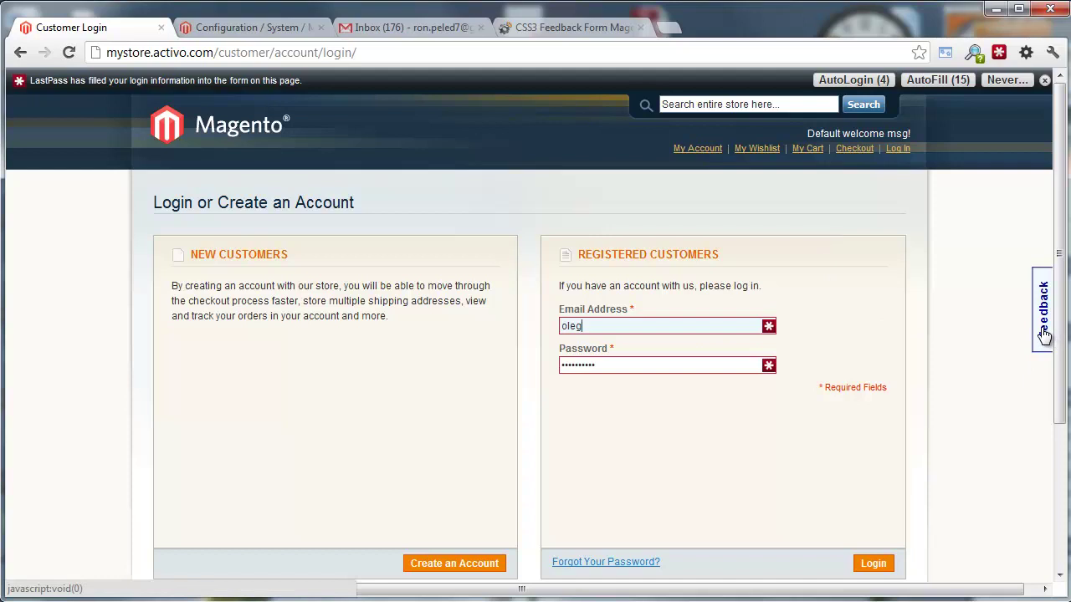
left_click(201, 135)
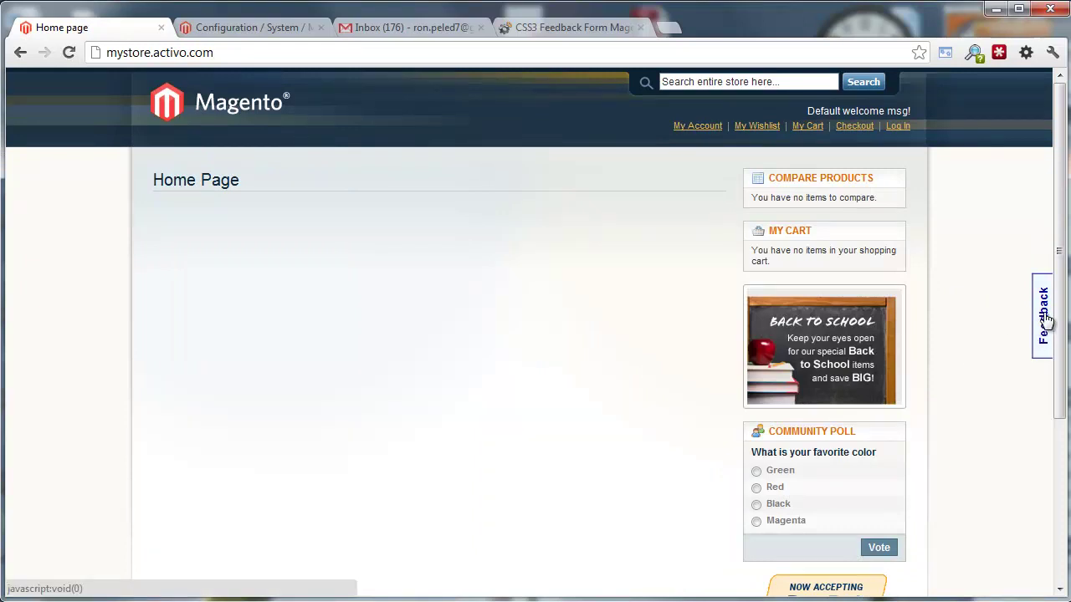
left_click(1044, 320)
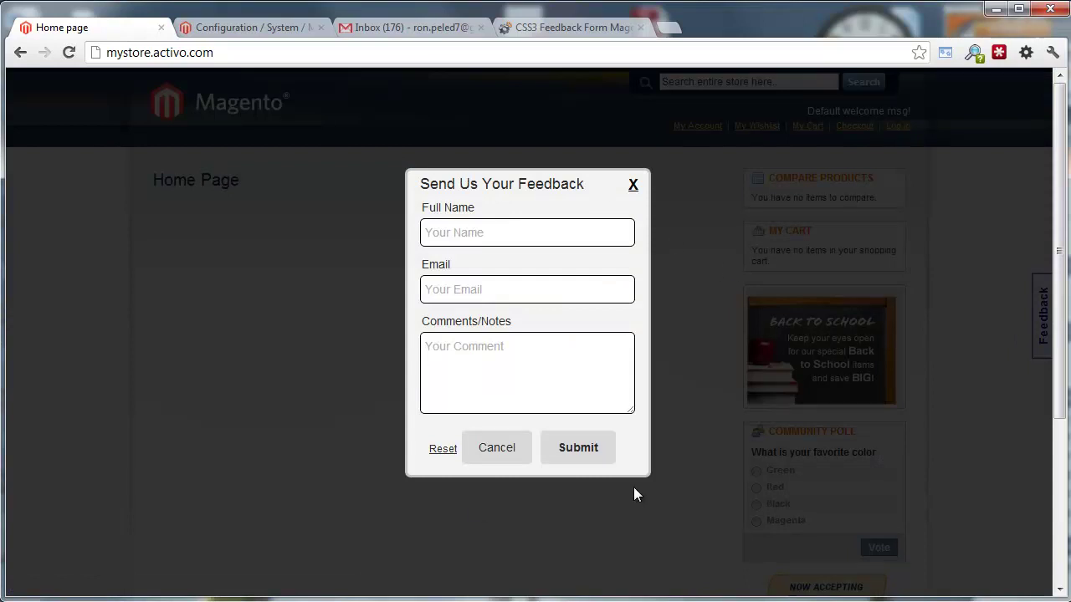
Submit feedback with a test name, test e-mail and comment 'Your category page is looking great! TESTING.'
left_click(450, 232)
type("Online User45")
key("Tab")
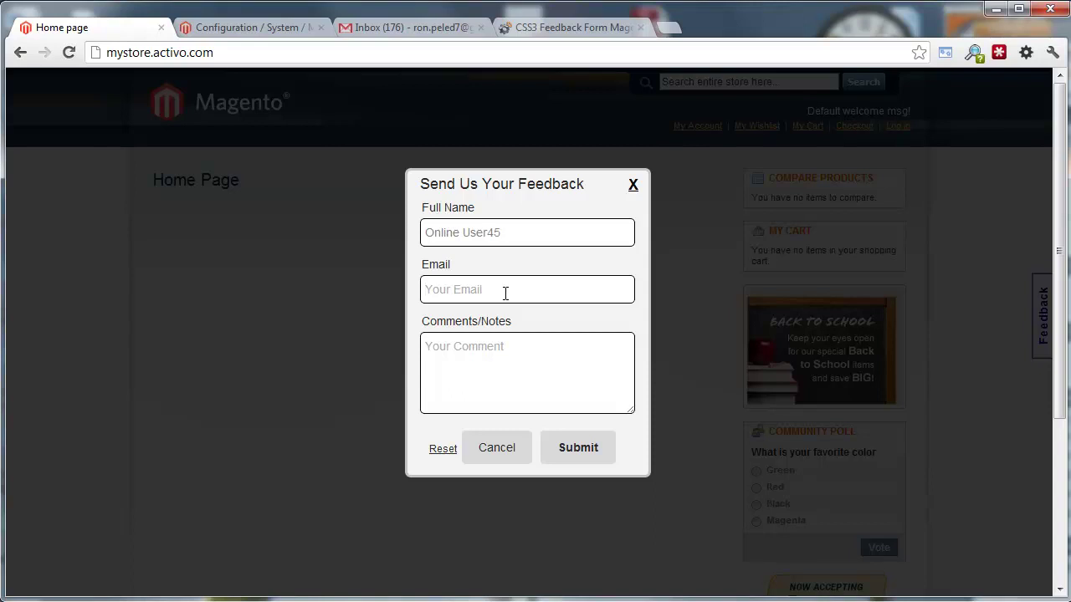
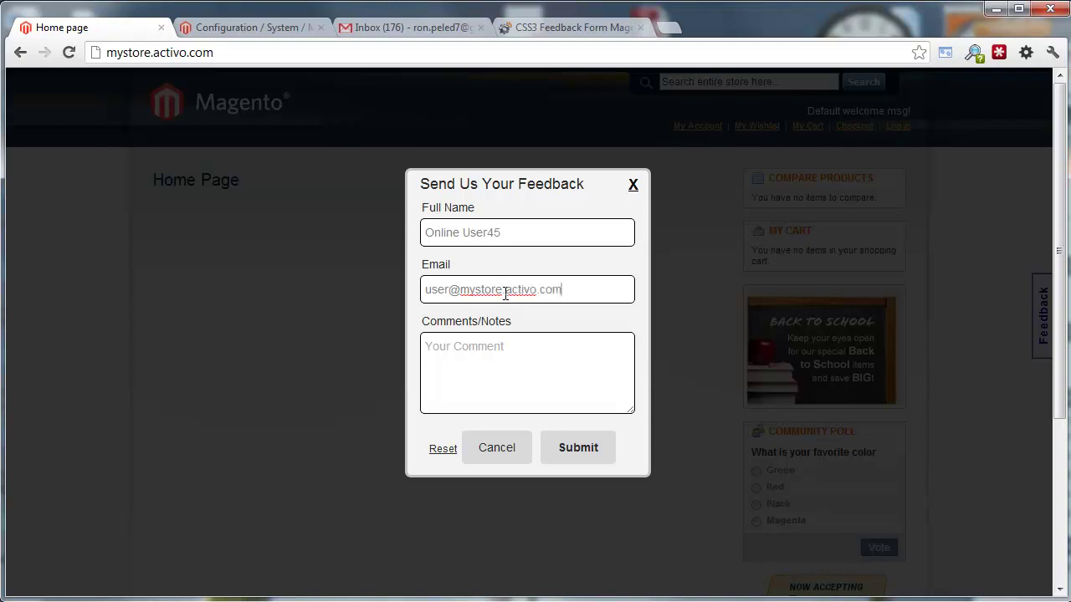
key("Tab")
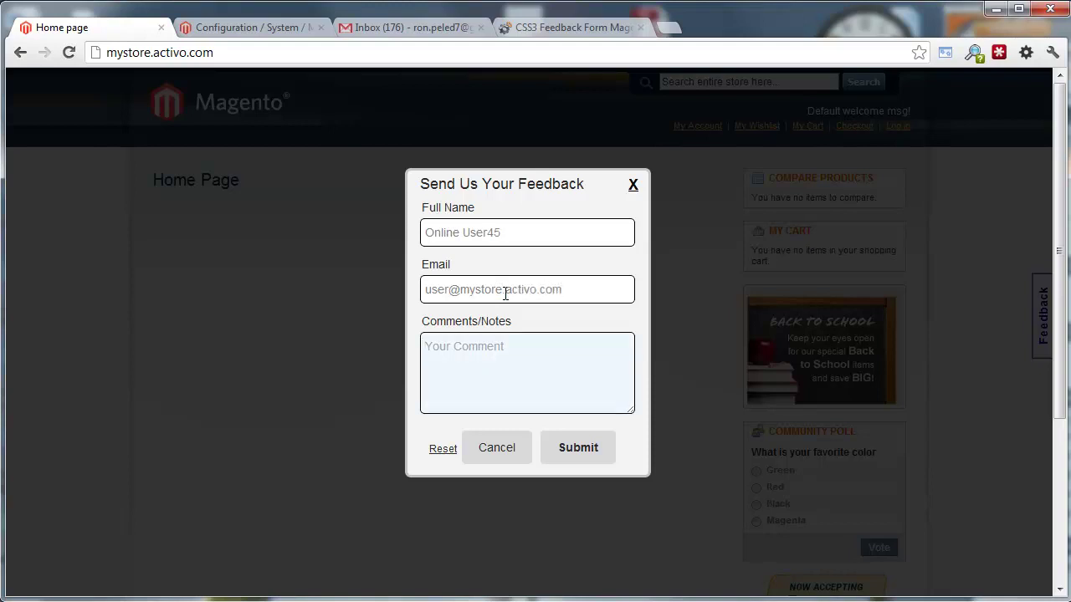
type("Your category page i")
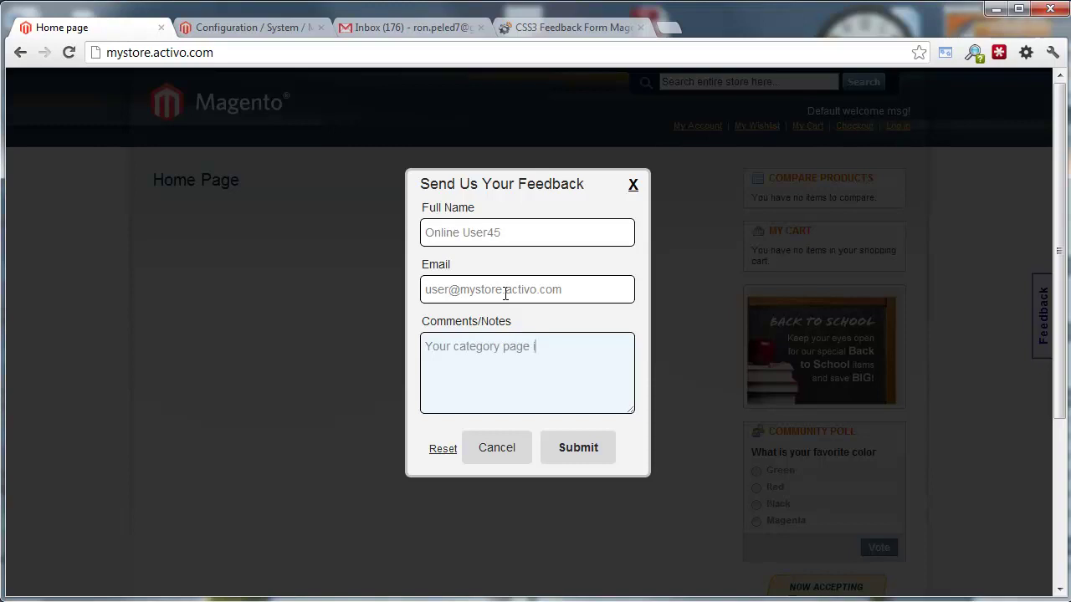
type("s looking great! TESTI")
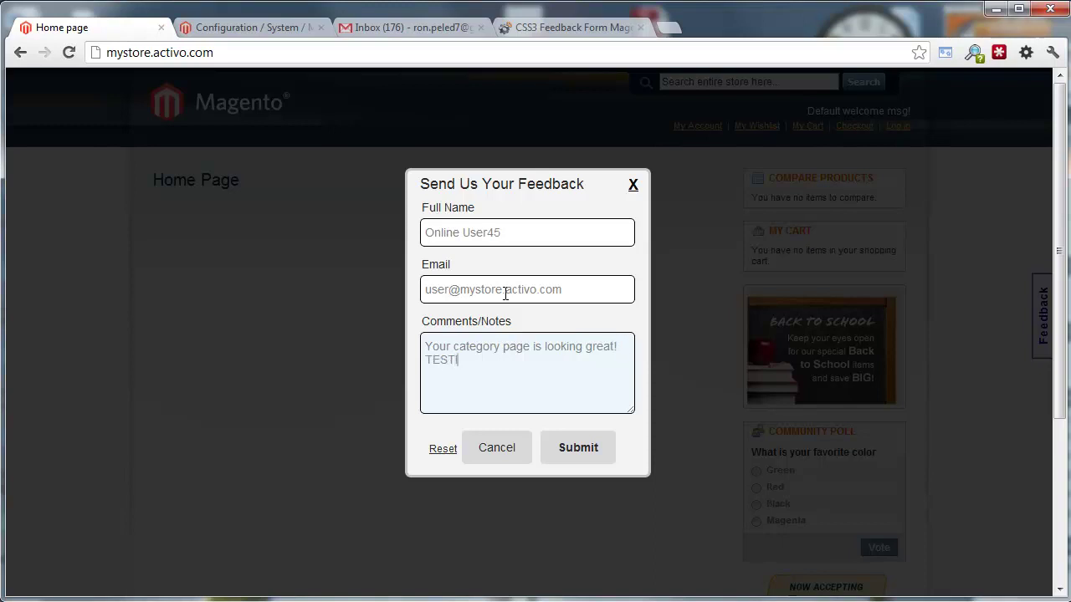
type("NG.")
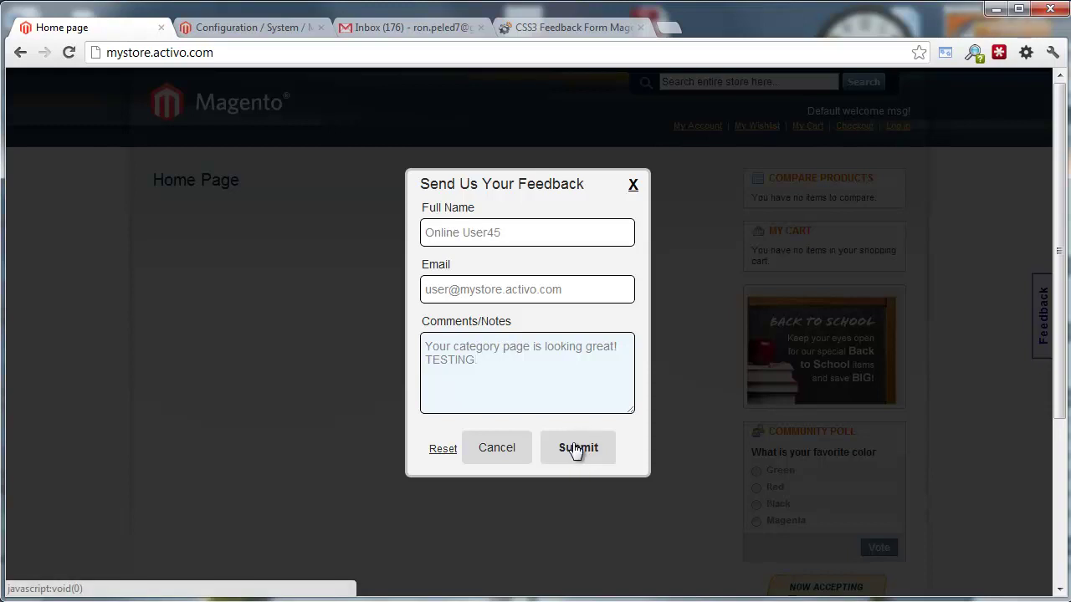
left_click(585, 452)
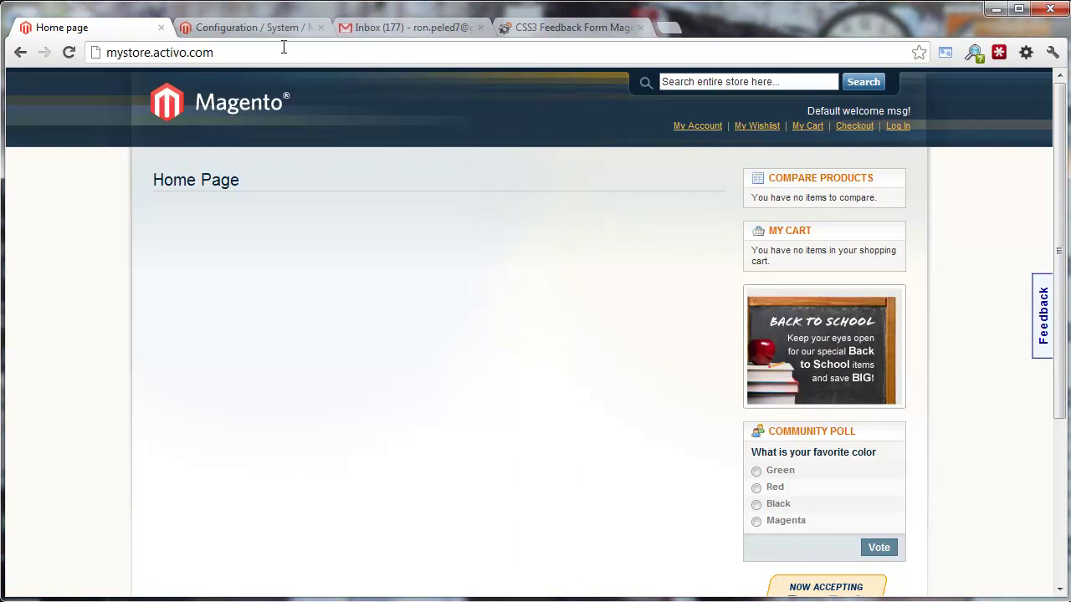
Read the new Feedback Form e-mail in Gmail, start a reply, then return to the Magento admin
left_click(401, 31)
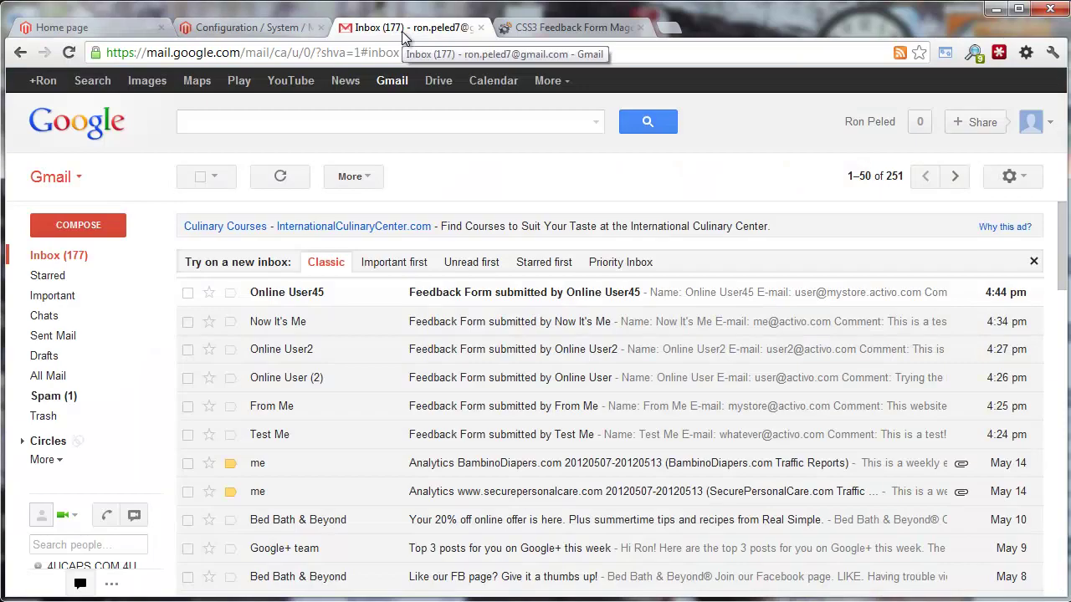
left_click(363, 300)
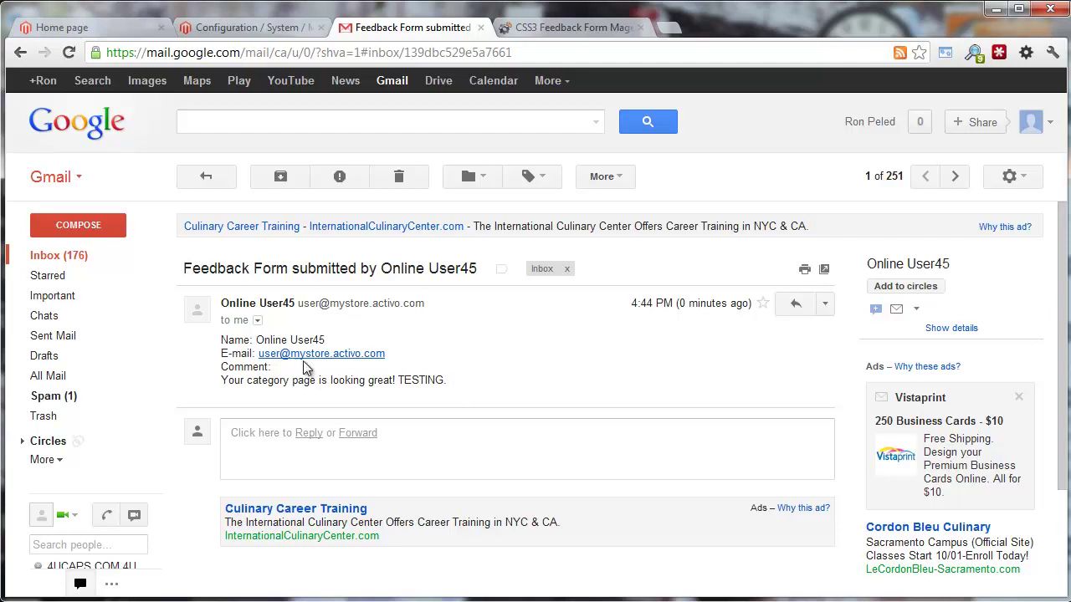
mouse_move(250, 303)
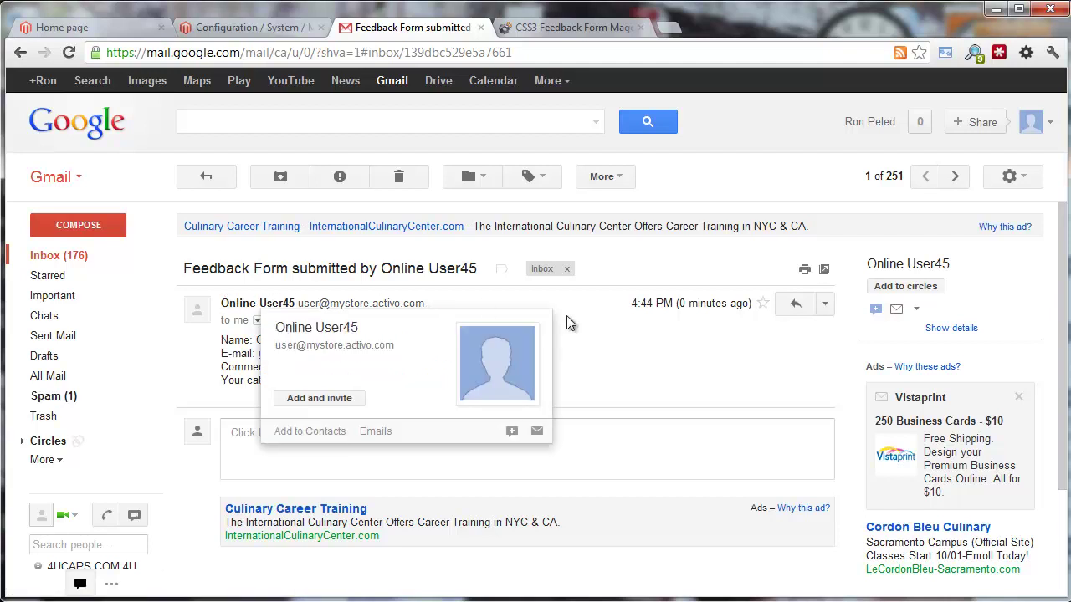
left_click(795, 306)
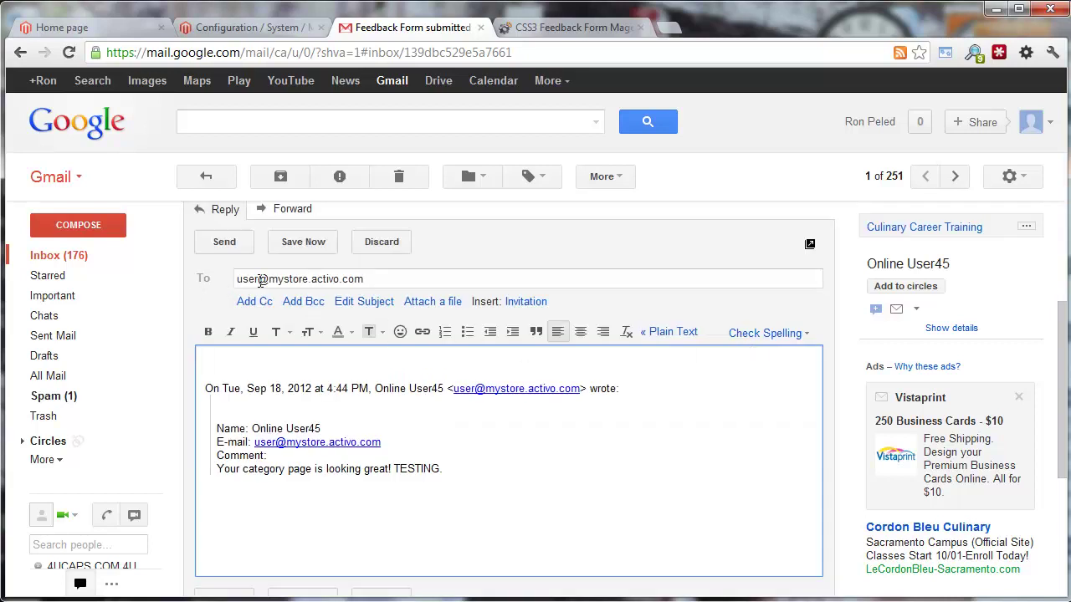
left_click(251, 28)
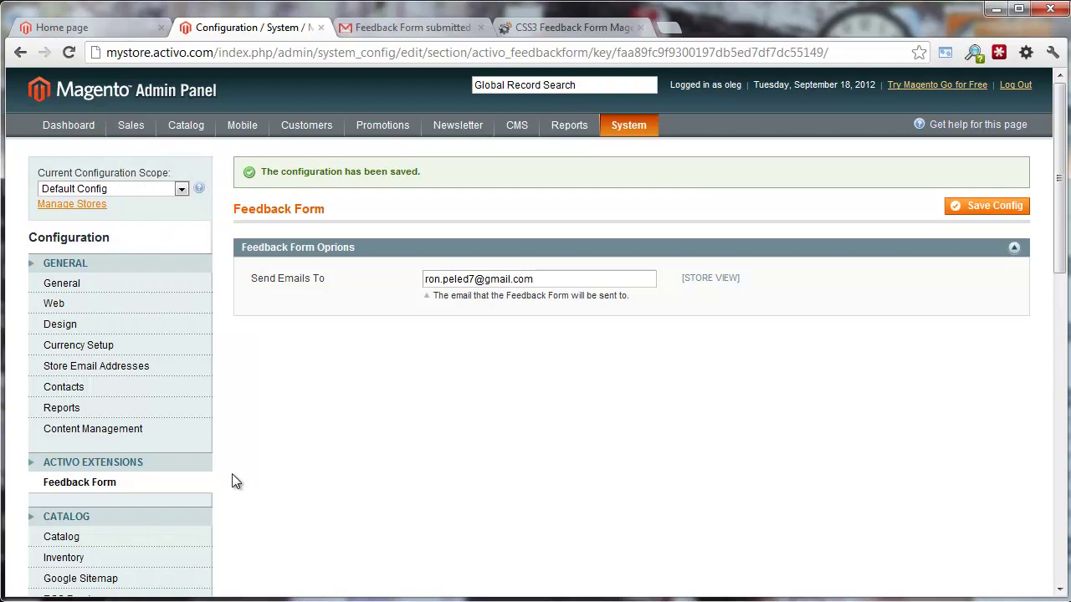
Delete the Feedback Form Email template under System > Transactional Emails
mouse_move(628, 124)
mouse_move(627, 284)
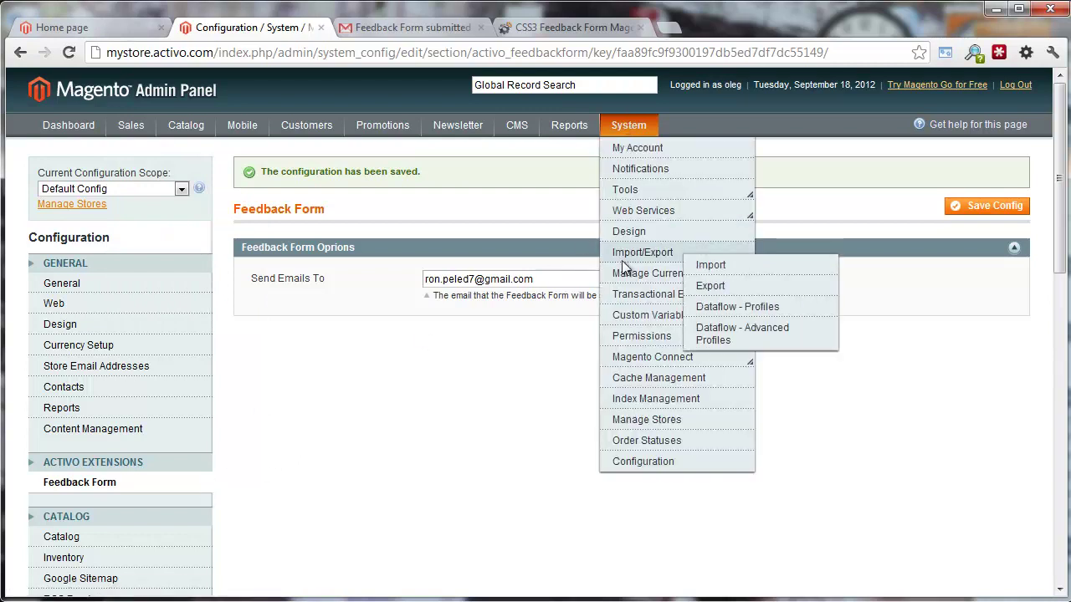
left_click(674, 296)
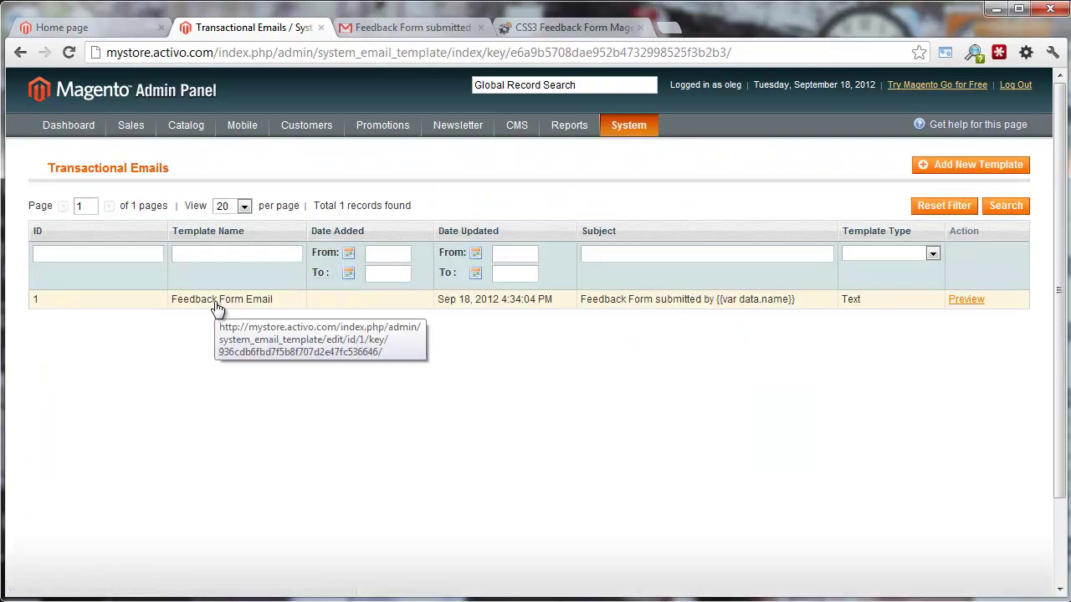
left_click(216, 315)
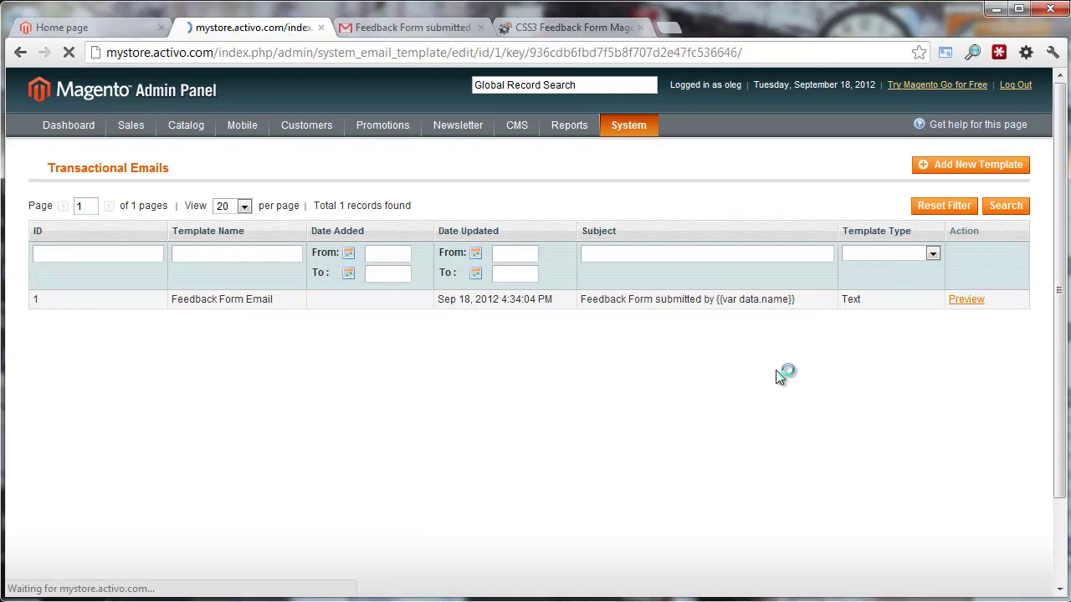
left_click(765, 164)
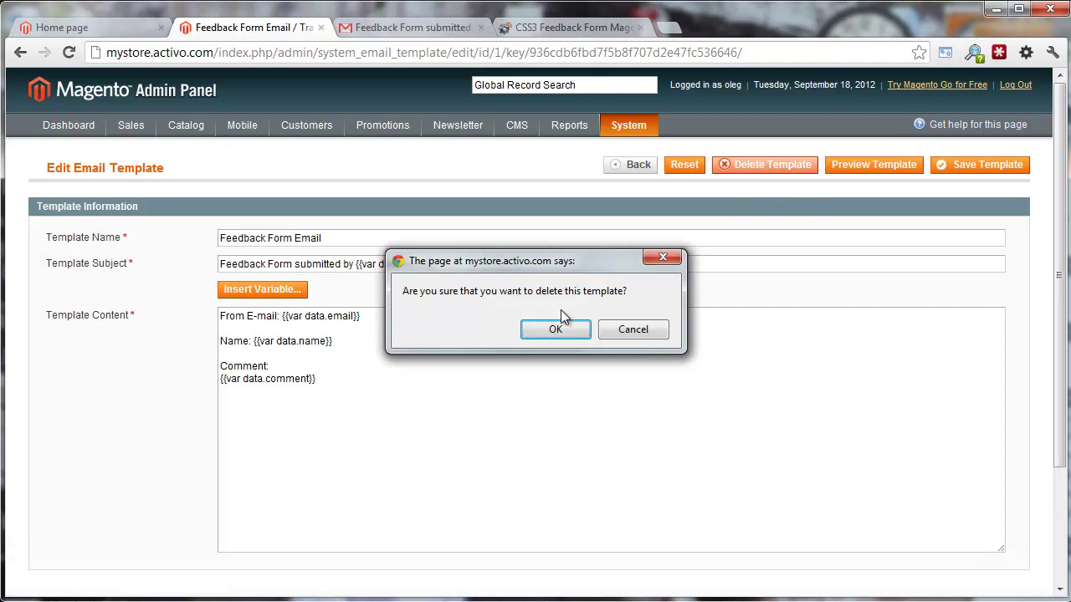
left_click(555, 329)
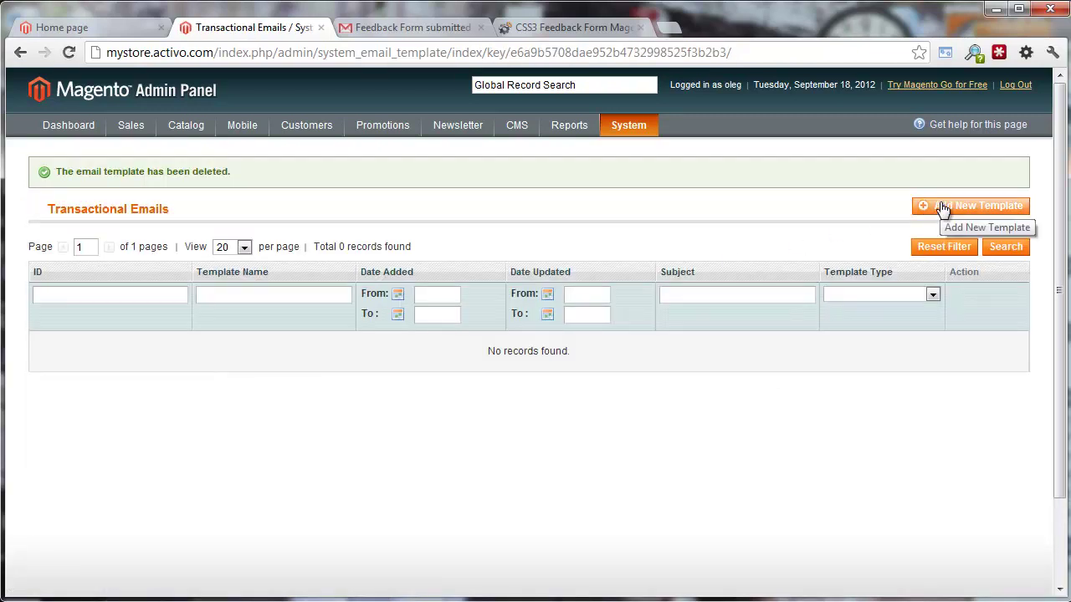
Create a new template from the default Feedback Form Email, named 'Feedback Form Email Template'
left_click(943, 207)
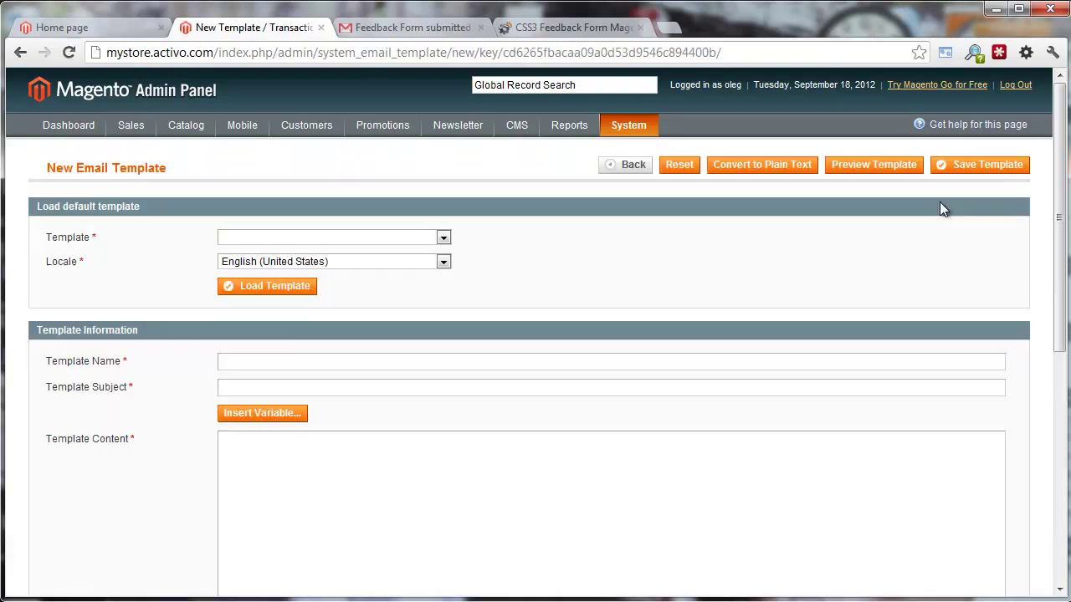
left_click(368, 239)
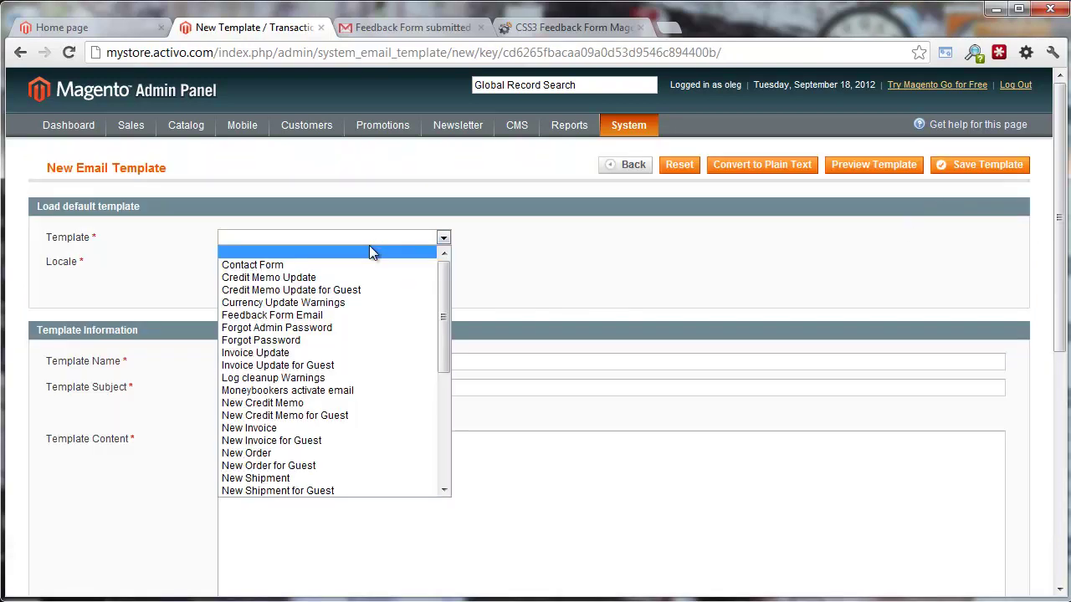
left_click(354, 313)
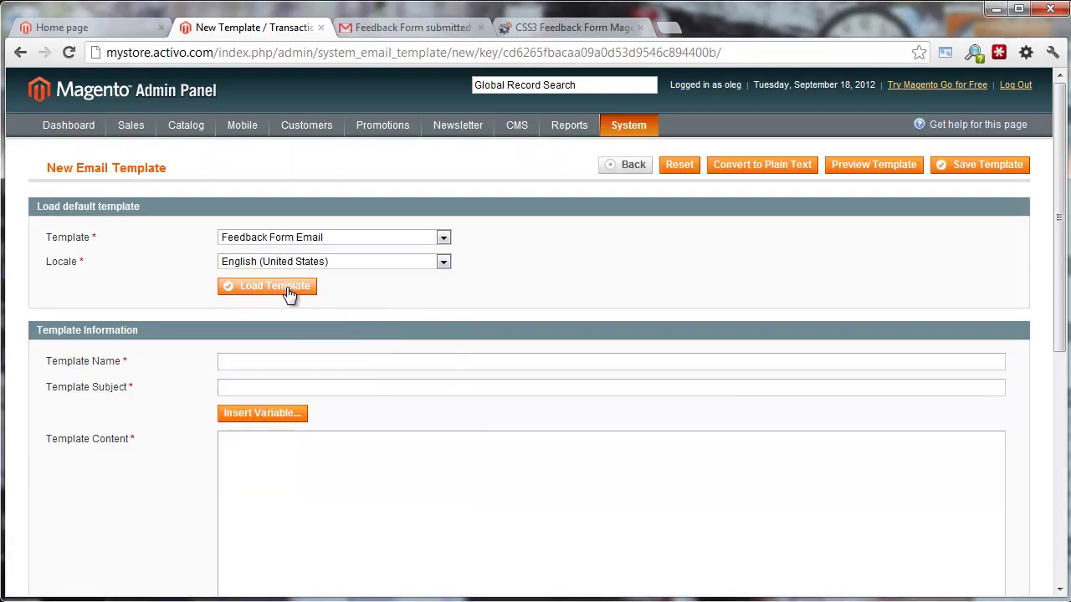
left_click(286, 287)
left_click(292, 365)
type("Fe")
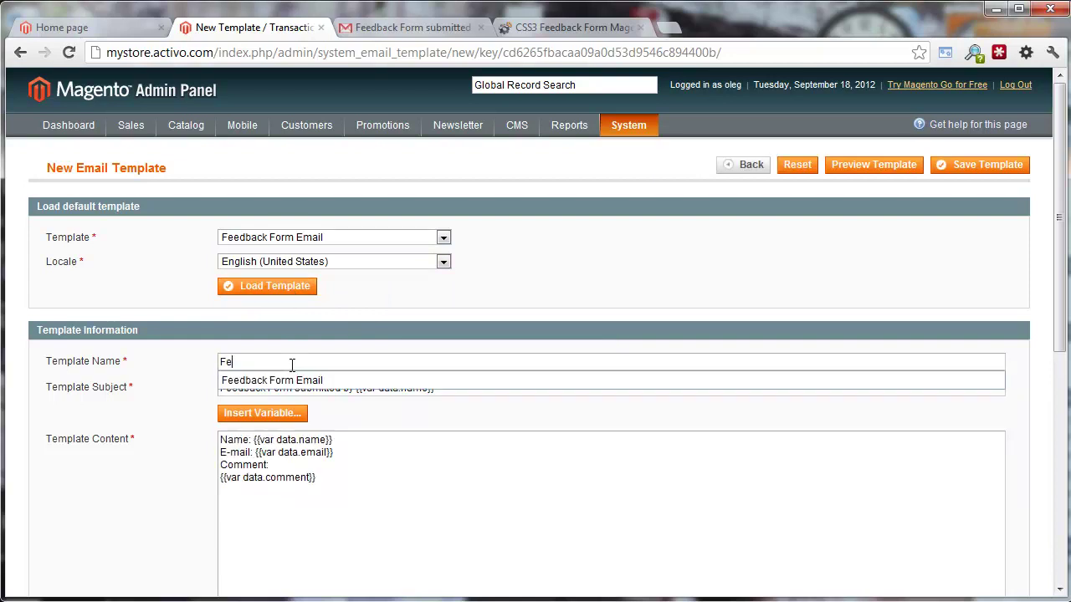
type("edback Form Email Te")
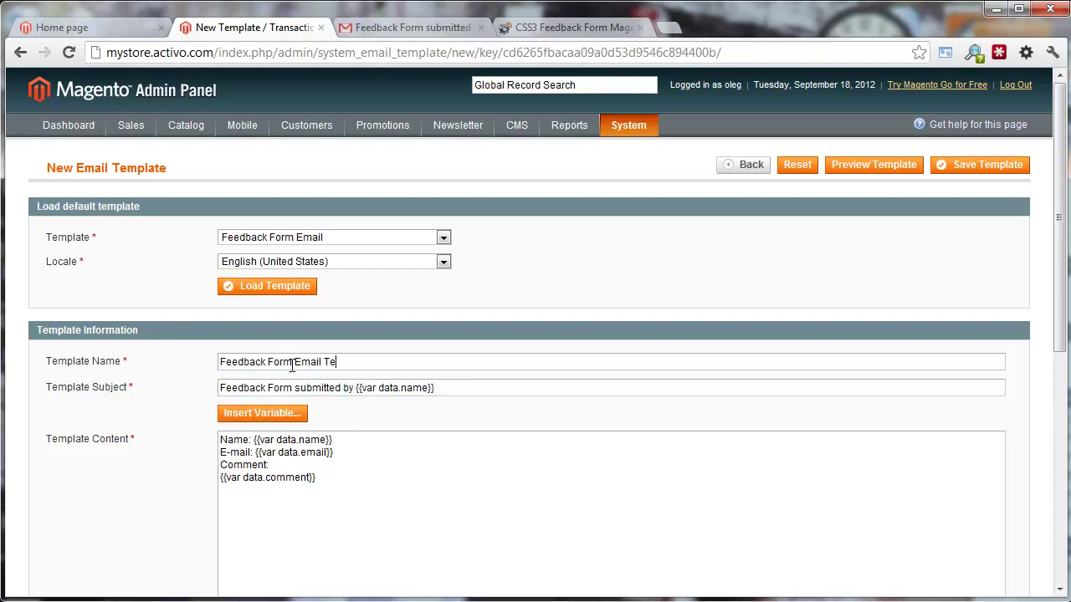
type("mplate")
Add a 'Hello' line at the top of the template content and save the template
left_click(328, 521)
key("ctrl+Home")
key("Return")
key("Return")
key("Up")
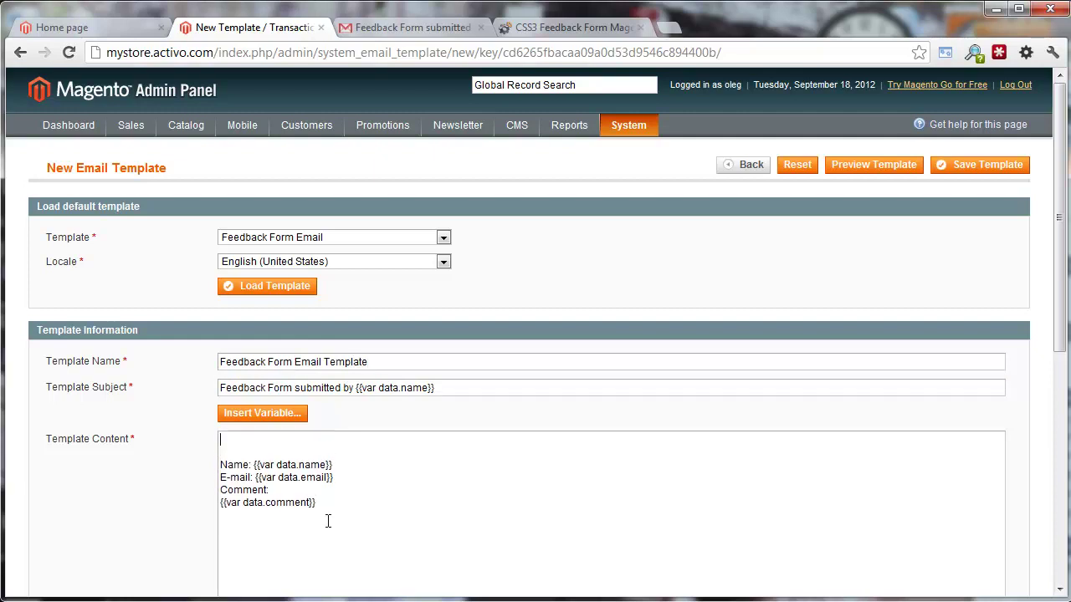
type("Hello!")
scroll(368, 499, "down", 5)
scroll(377, 499, "up", 5)
left_click(965, 167)
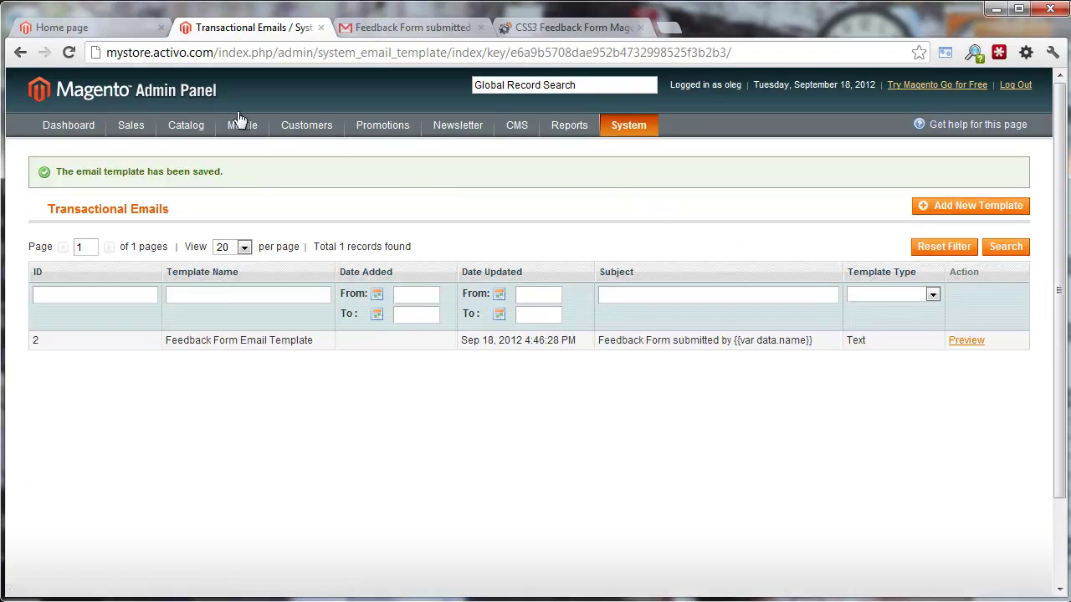
Reload the storefront home page via the Magento logo and open the Feedback side tab
left_click(123, 27)
left_click(204, 102)
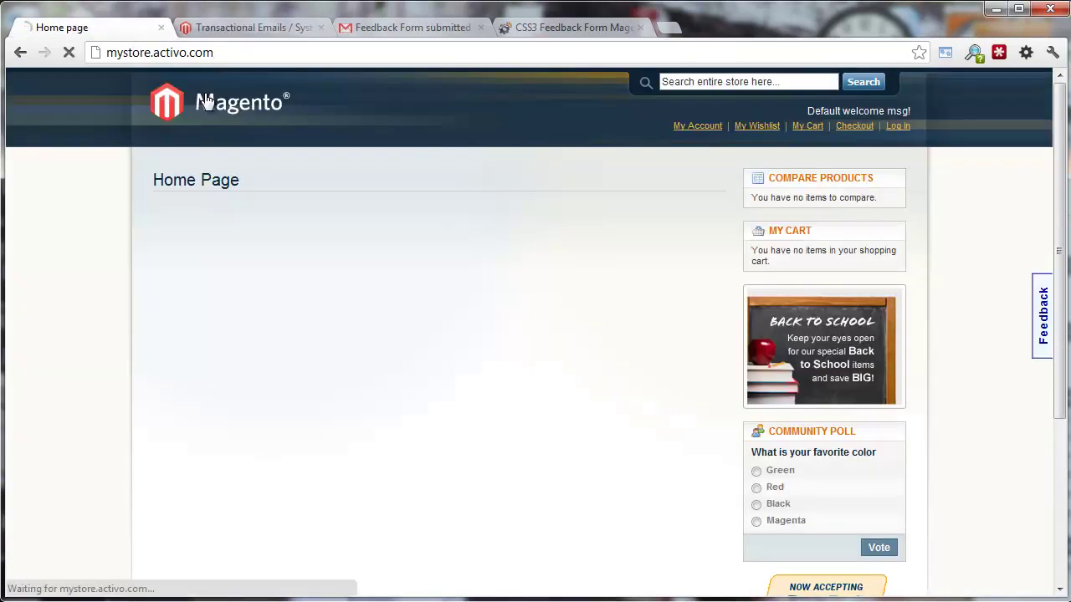
left_click(1043, 316)
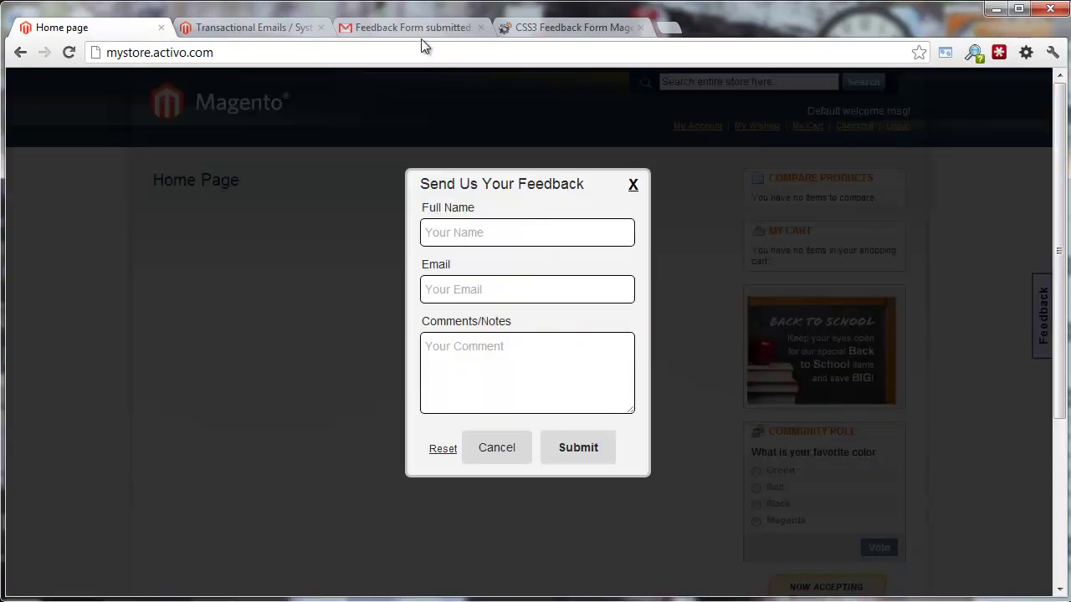